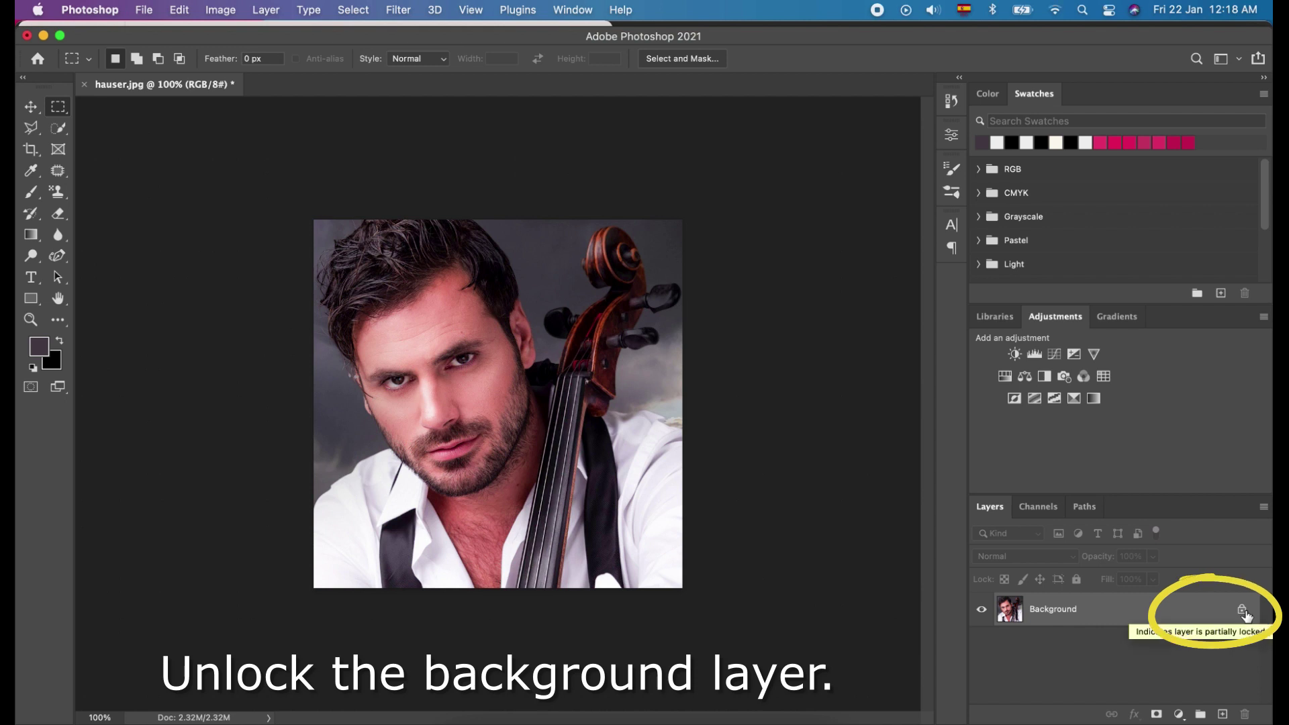
- Unlock the background layer and convert it to a smart object
{"action": "left_click", "coordinate": [1243, 611]}
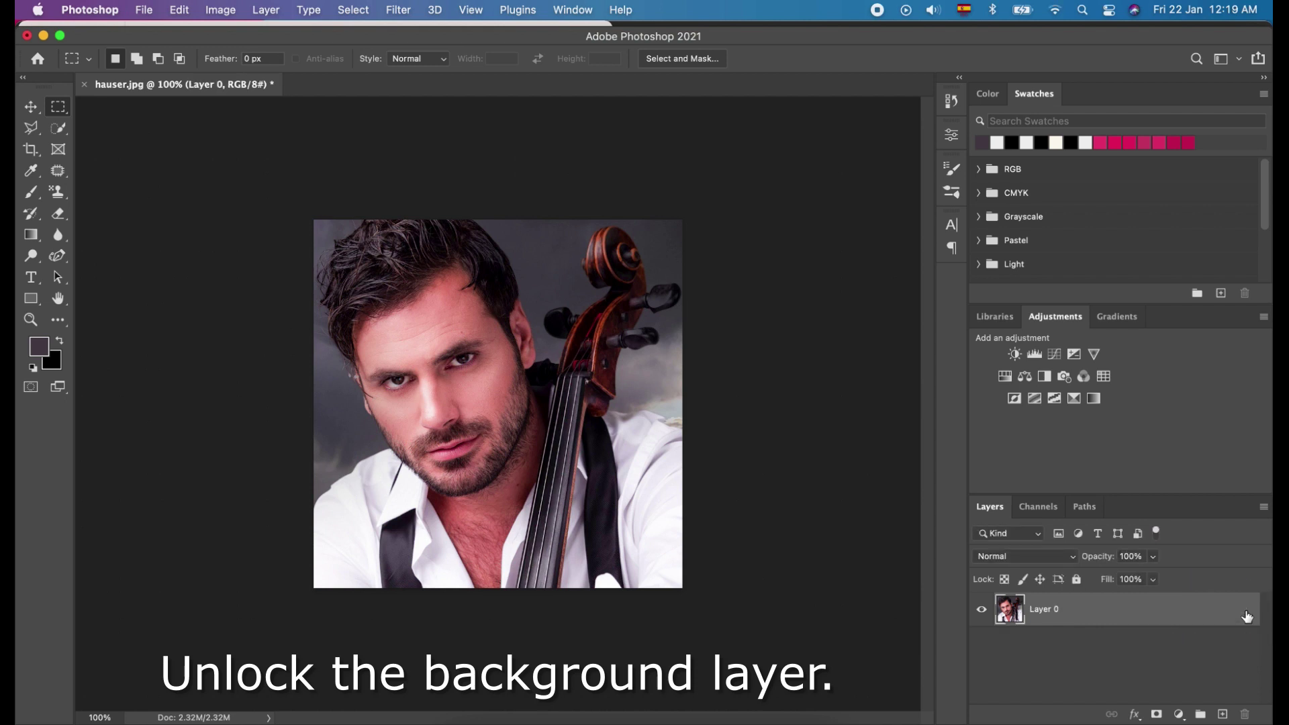
{"action": "right_click", "coordinate": [1106, 612]}
{"action": "scroll", "coordinate": [1065, 655], "scroll_direction": "down", "scroll_amount": 5}
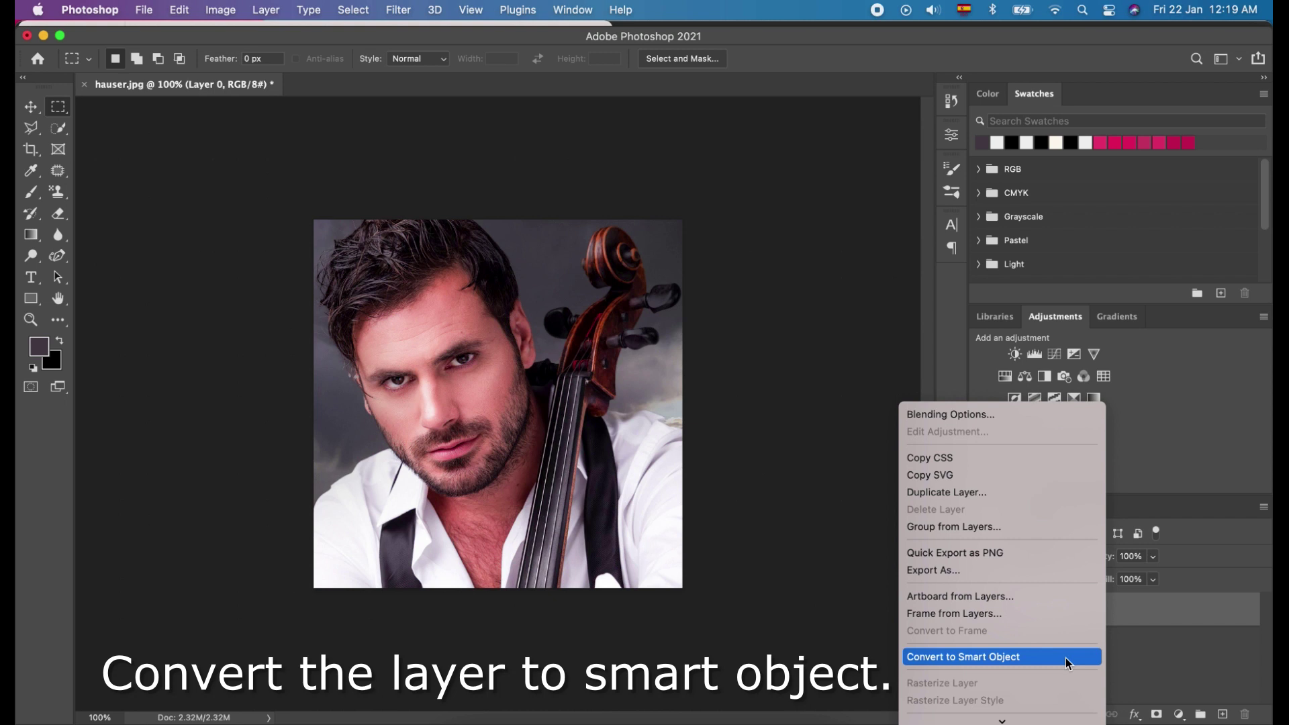
{"action": "left_click", "coordinate": [1066, 657]}
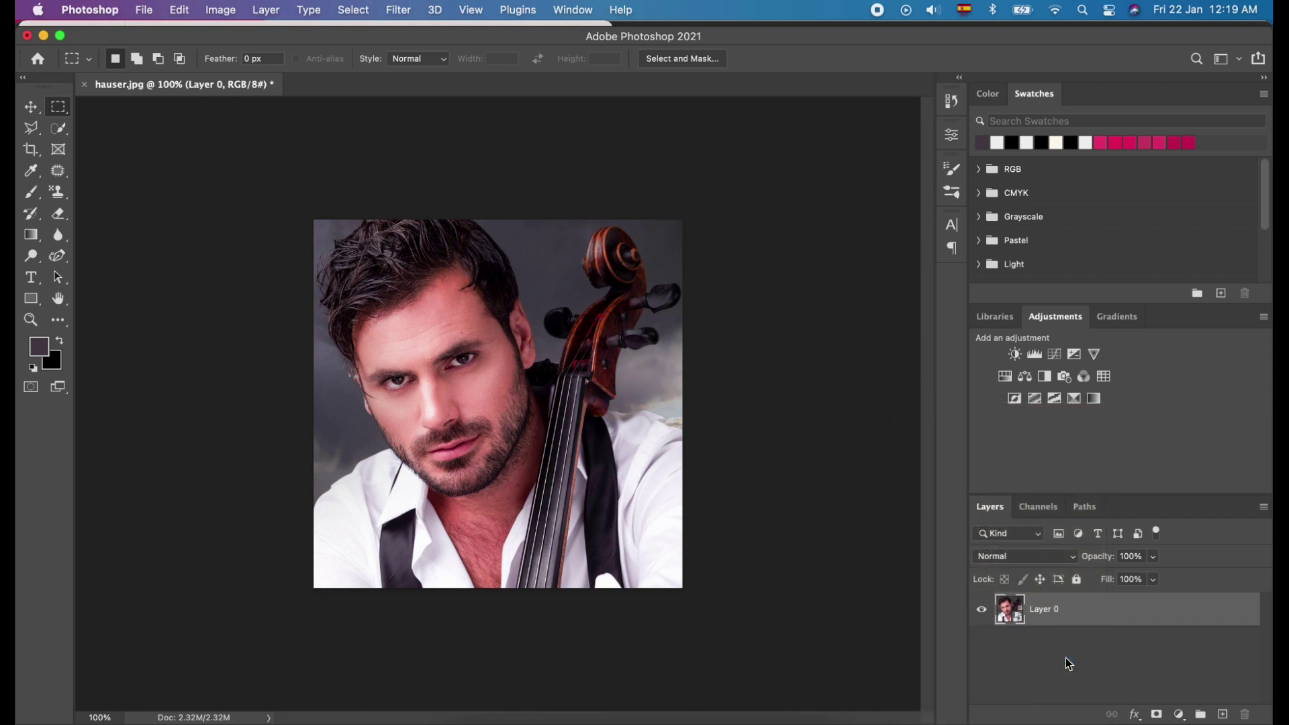
- Rename the smart object layer as "Before"
{"action": "double_click", "coordinate": [1053, 609]}
{"action": "type", "text": "Before"}
{"action": "key", "text": "Return"}
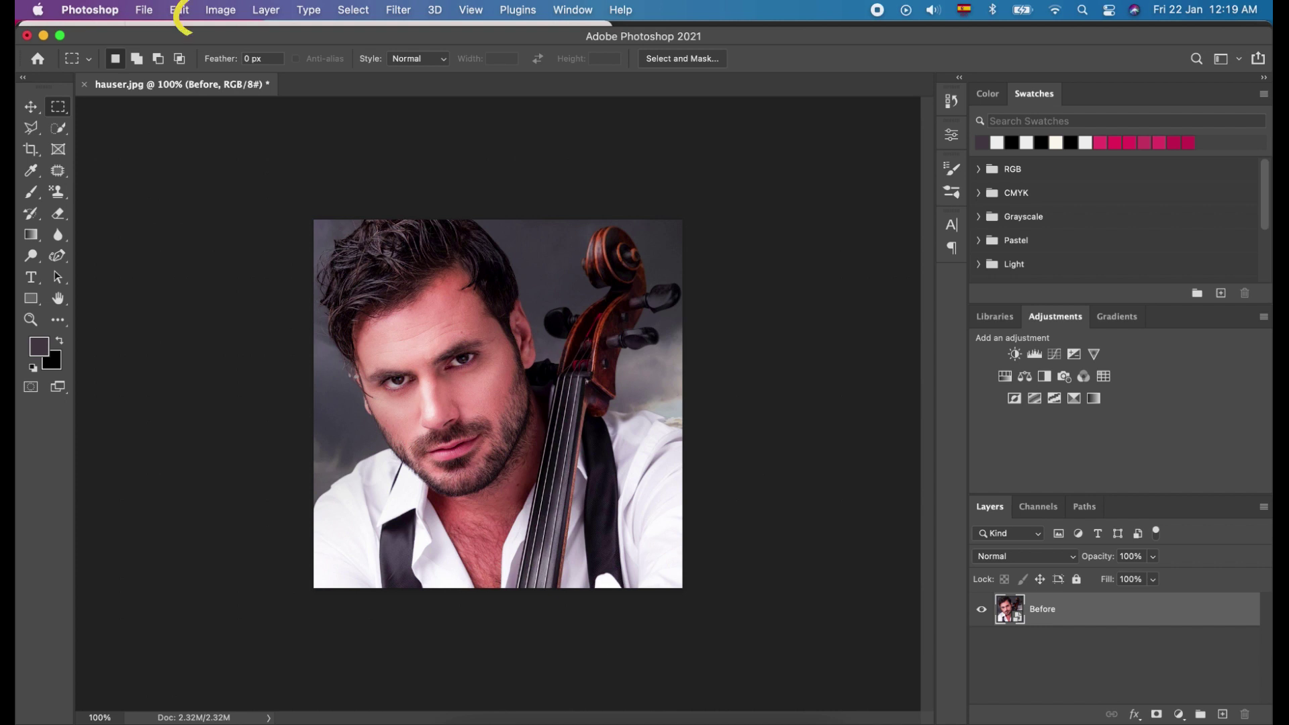
- Resize the image to 1500 × 1500 pixels at a resolution of 300 pixels/inch
{"action": "left_click", "coordinate": [214, 12]}
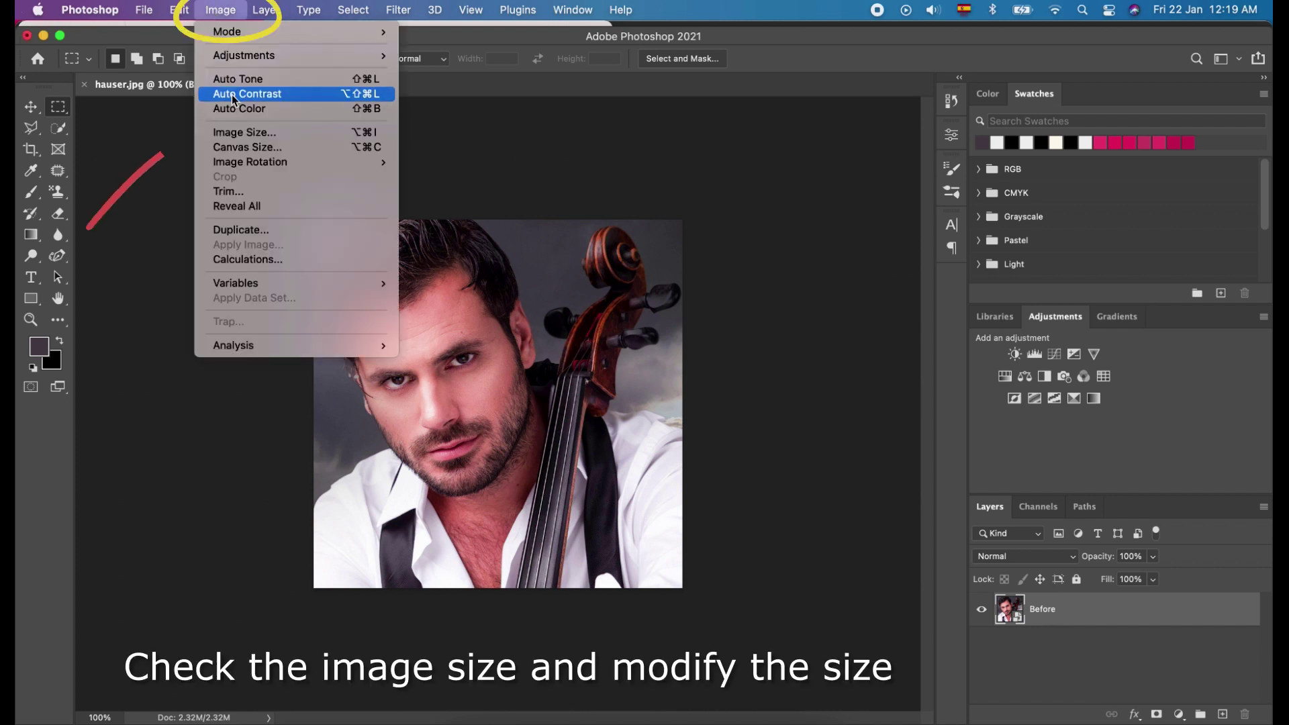
{"action": "left_click", "coordinate": [243, 133]}
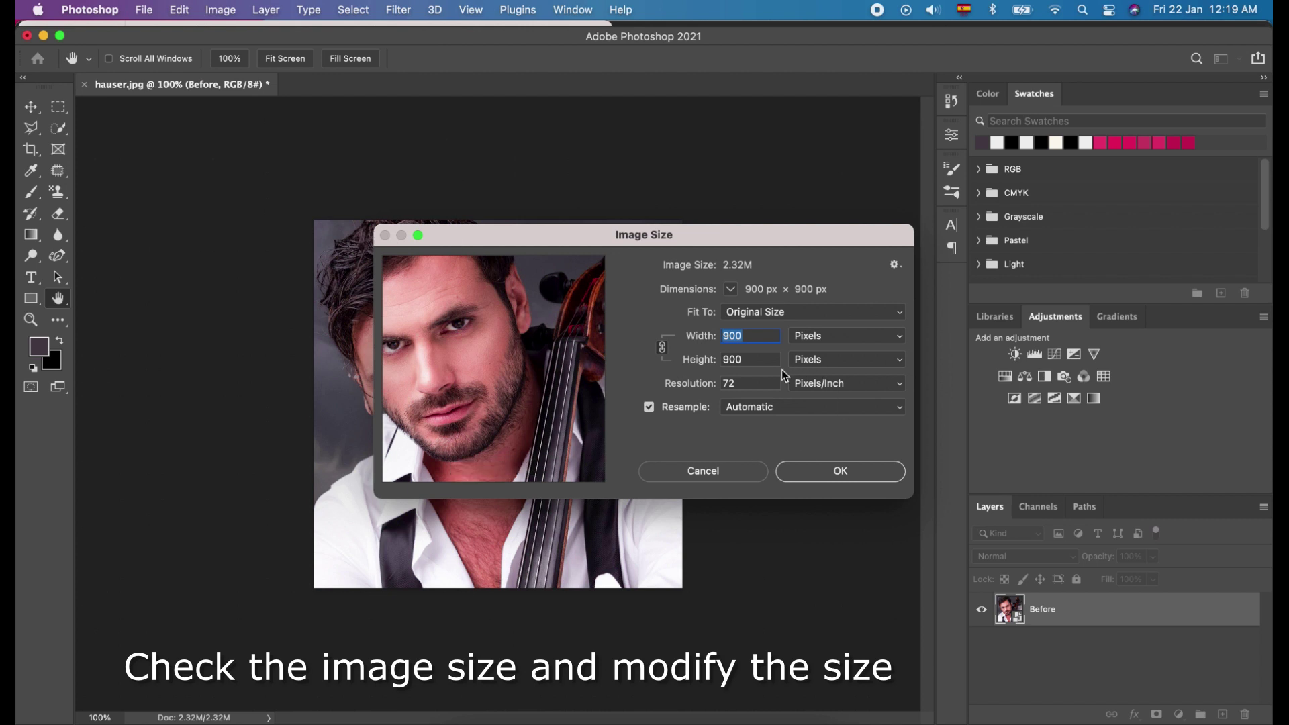
{"action": "double_click", "coordinate": [761, 382]}
{"action": "type", "text": "300"}
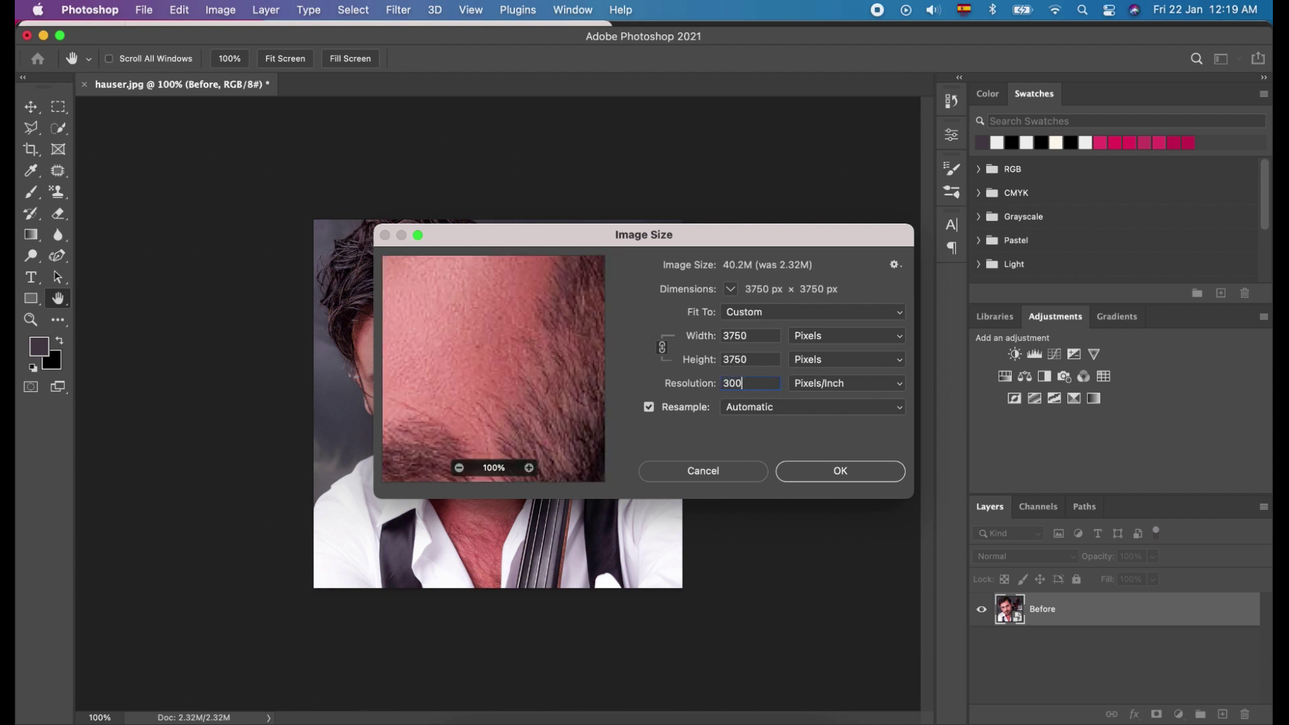
{"action": "double_click", "coordinate": [750, 360]}
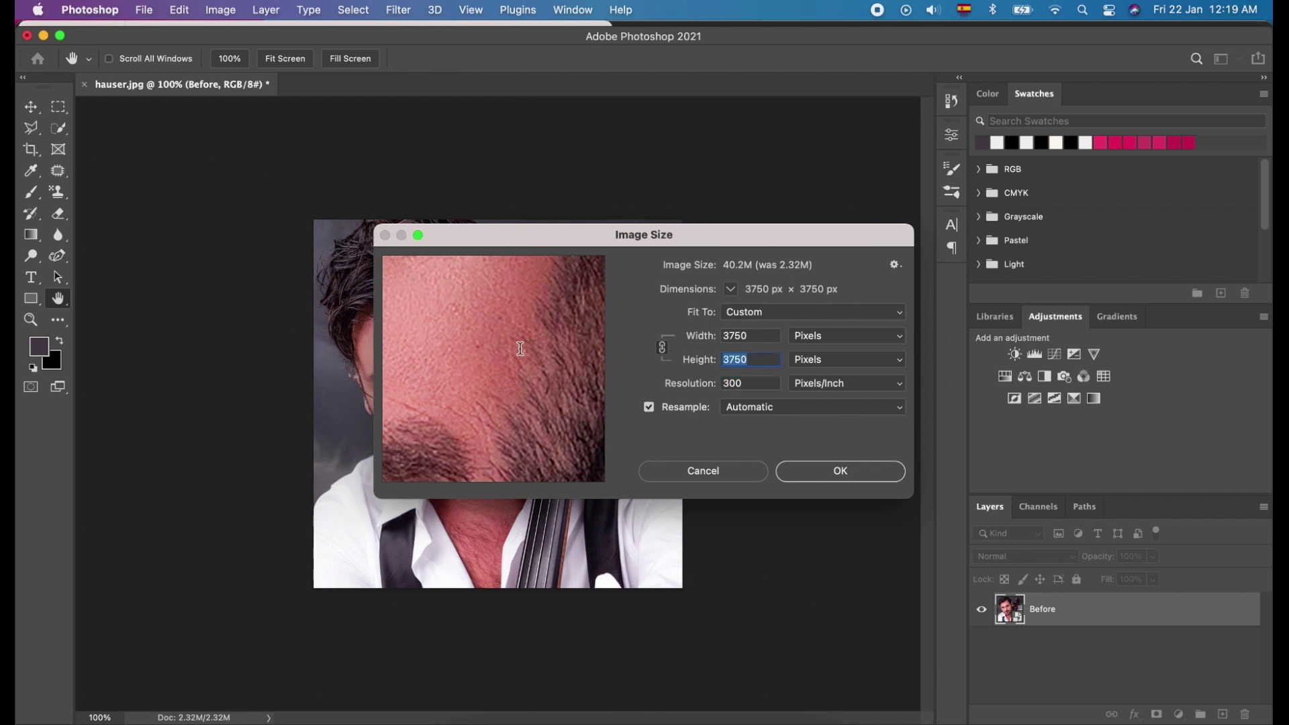
{"action": "type", "text": "1500"}
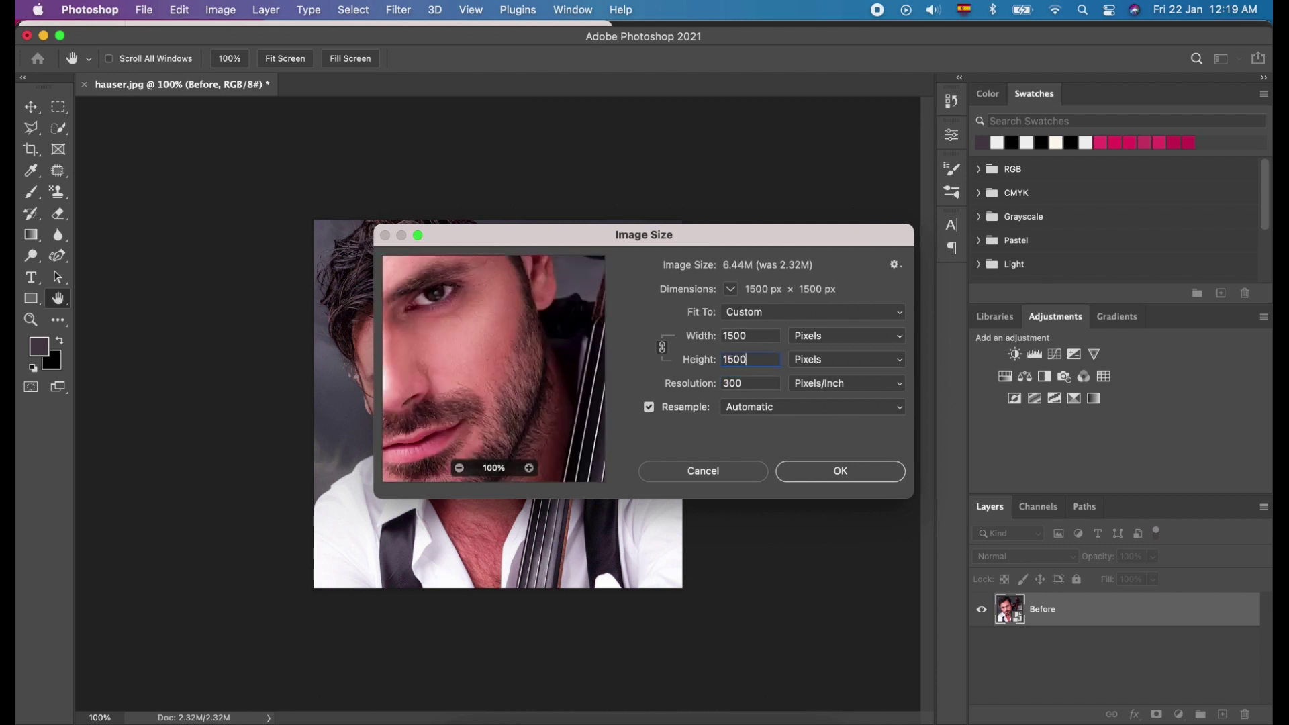
{"action": "left_click", "coordinate": [834, 474]}
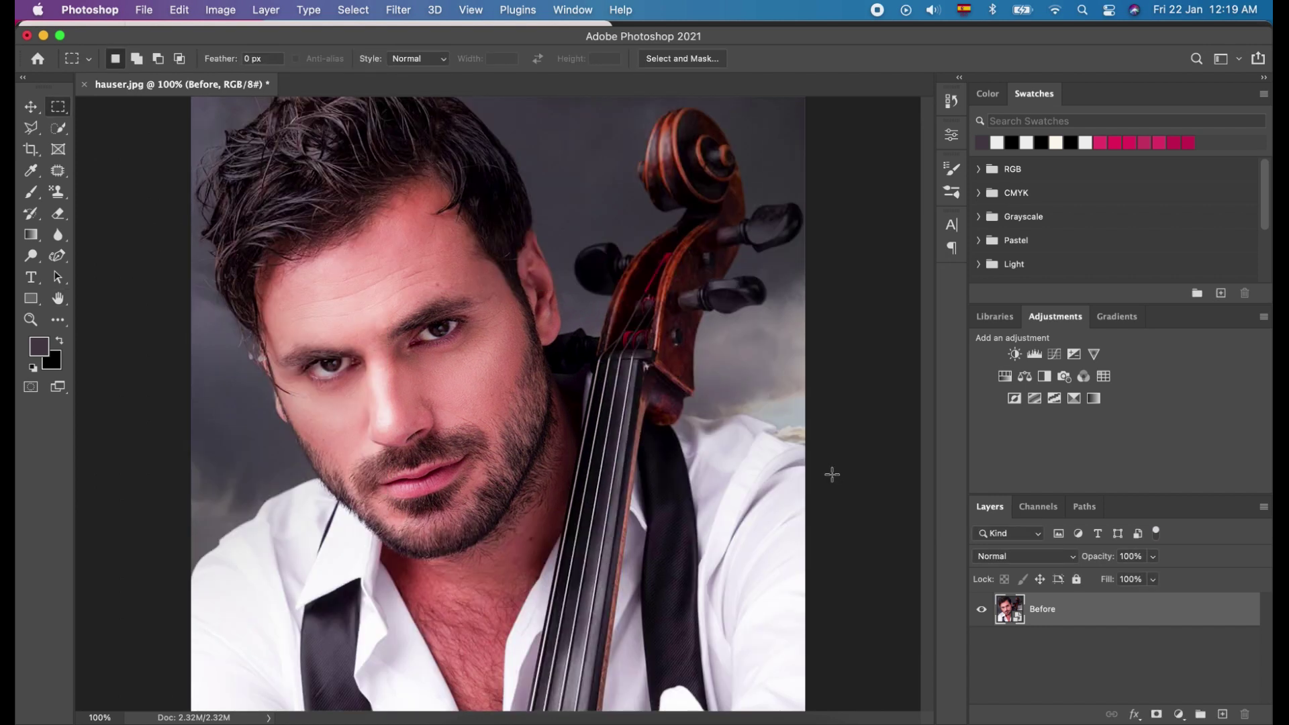
- Duplicate the "Before" layer under the name "Effect" in the same document
{"action": "scroll", "coordinate": [614, 460], "scroll_direction": "down", "scroll_amount": 3}
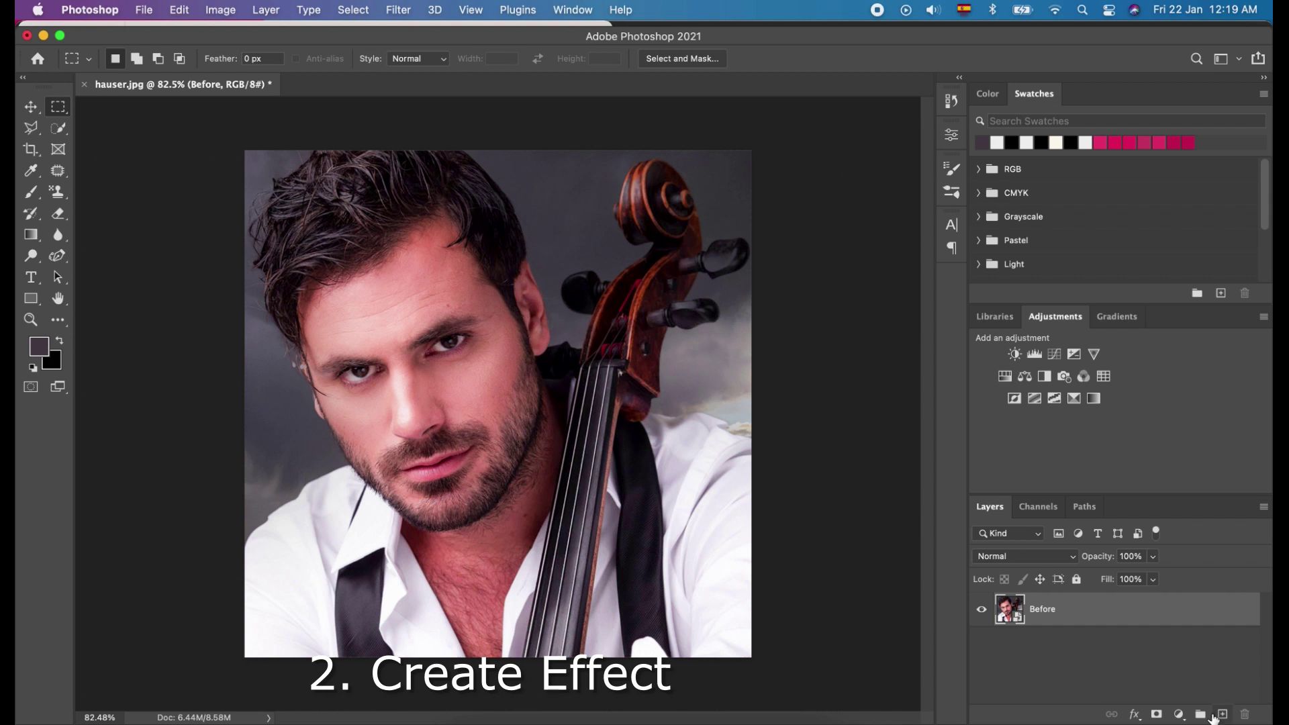
{"action": "right_click", "coordinate": [1102, 610]}
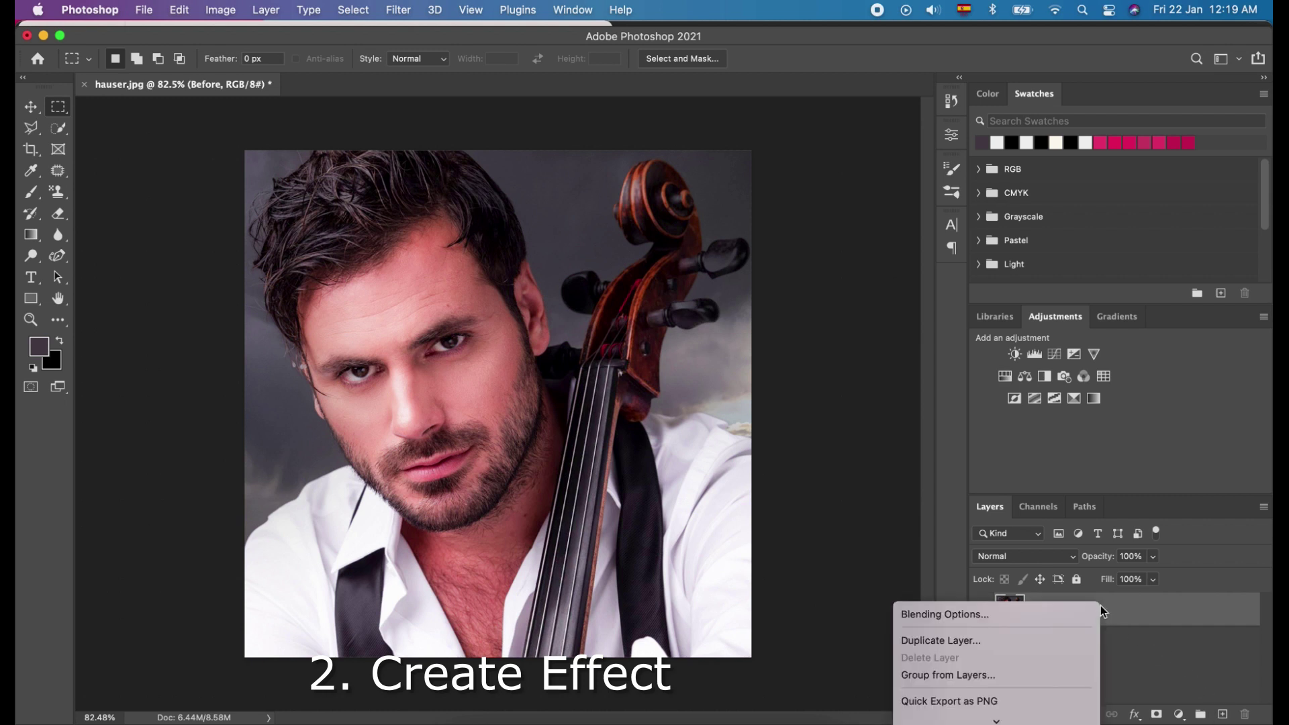
{"action": "left_click", "coordinate": [1059, 641]}
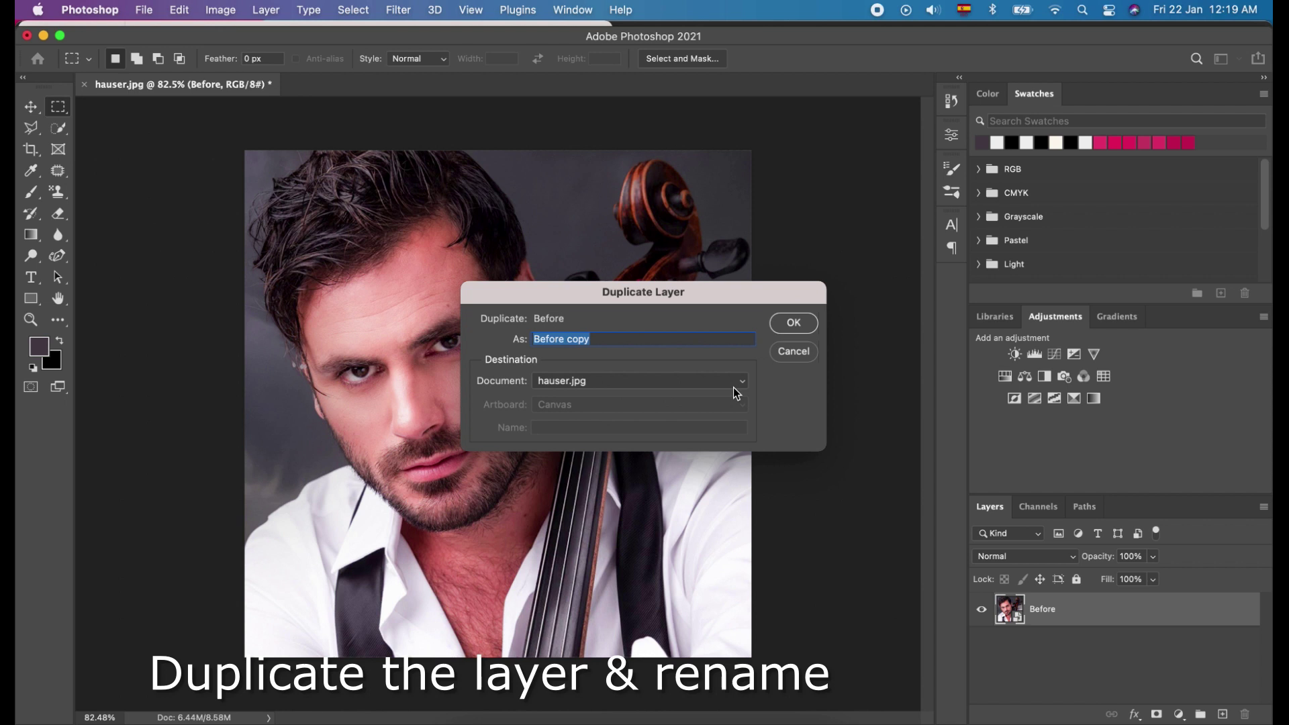
{"action": "type", "text": "Effect"}
{"action": "left_click", "coordinate": [799, 322]}
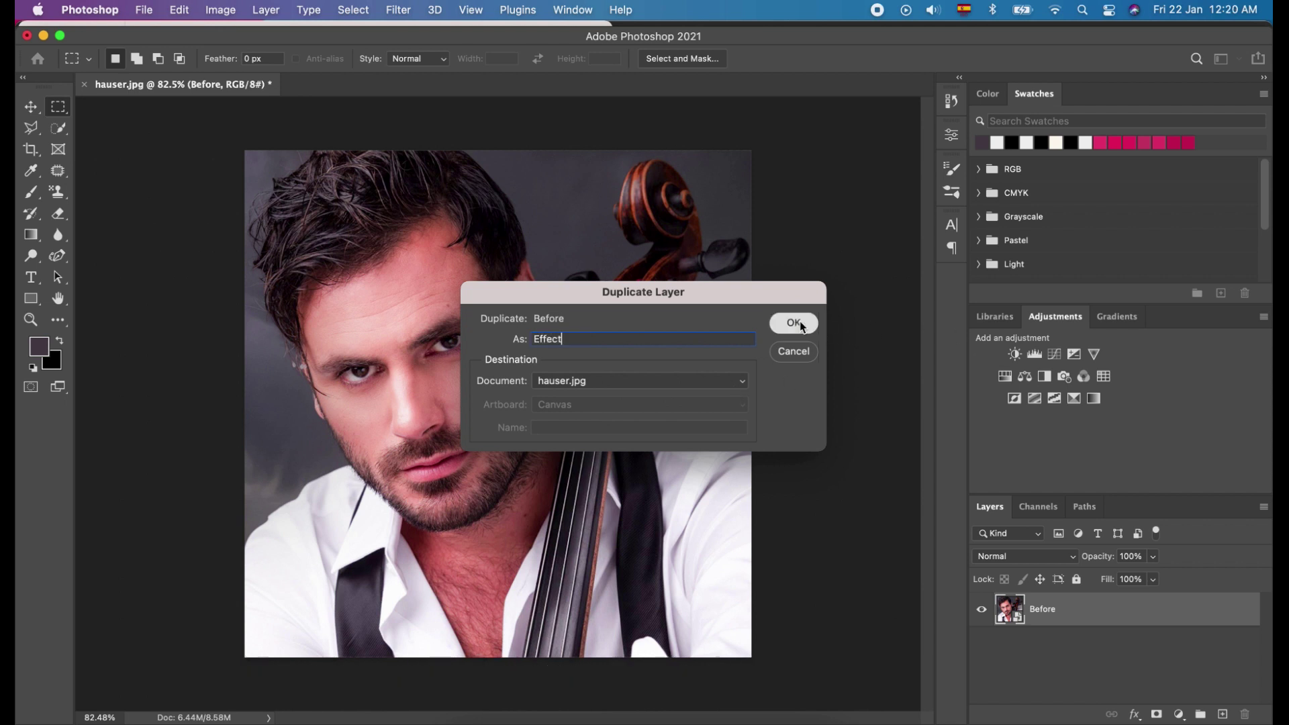
- Start the Liquify filter on the Effect layer, link both eyes' size, height, width and tilt, and set Eye Size to 20
{"action": "left_click", "coordinate": [401, 11]}
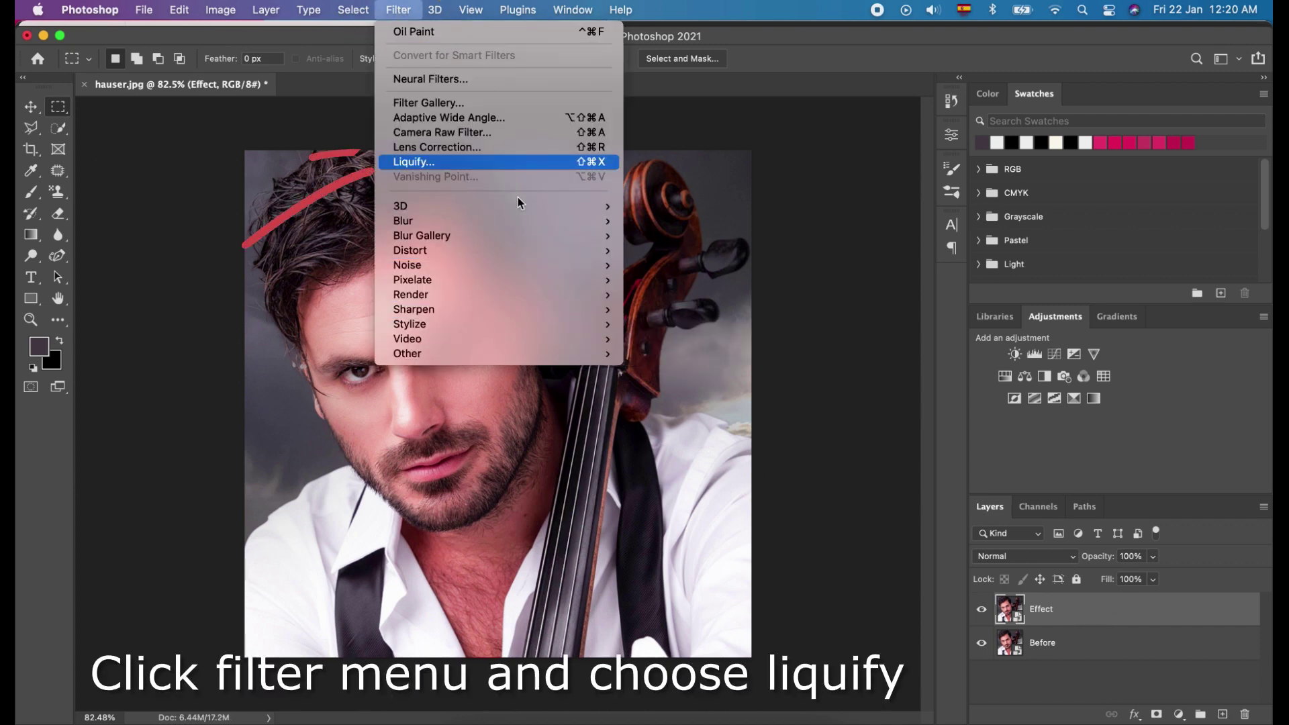
{"action": "left_click", "coordinate": [450, 161]}
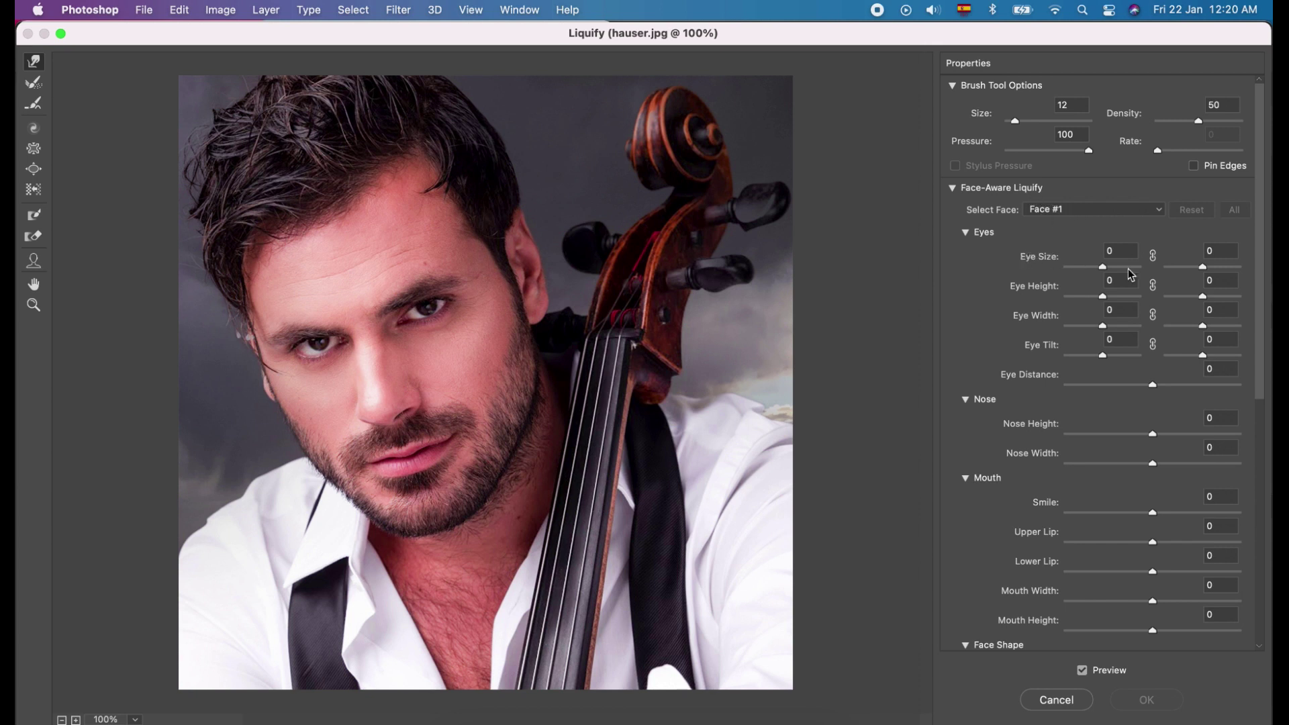
{"action": "left_click", "coordinate": [1154, 257]}
{"action": "left_click", "coordinate": [1154, 287]}
{"action": "left_click", "coordinate": [1154, 315]}
{"action": "left_click", "coordinate": [1154, 345]}
{"action": "left_click_drag", "start_coordinate": [1106, 267], "coordinate": [1113, 270]}
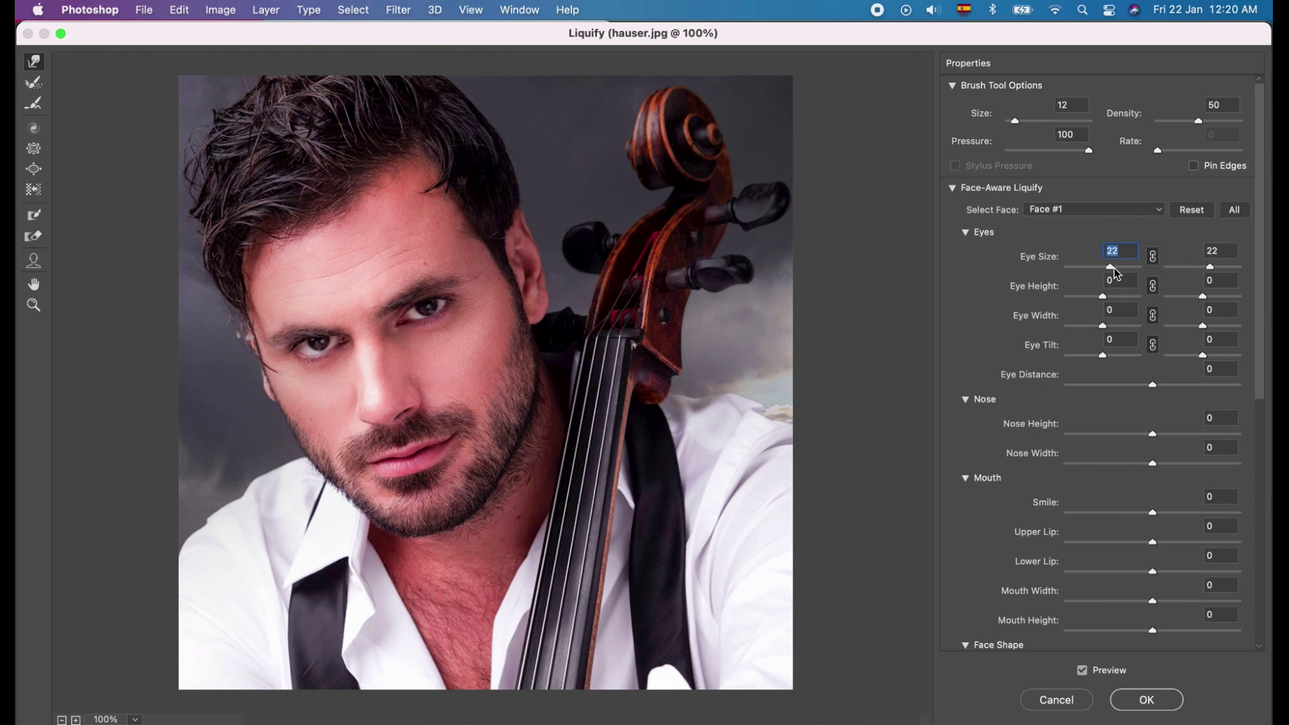
{"action": "left_click_drag", "start_coordinate": [1114, 268], "coordinate": [1112, 269]}
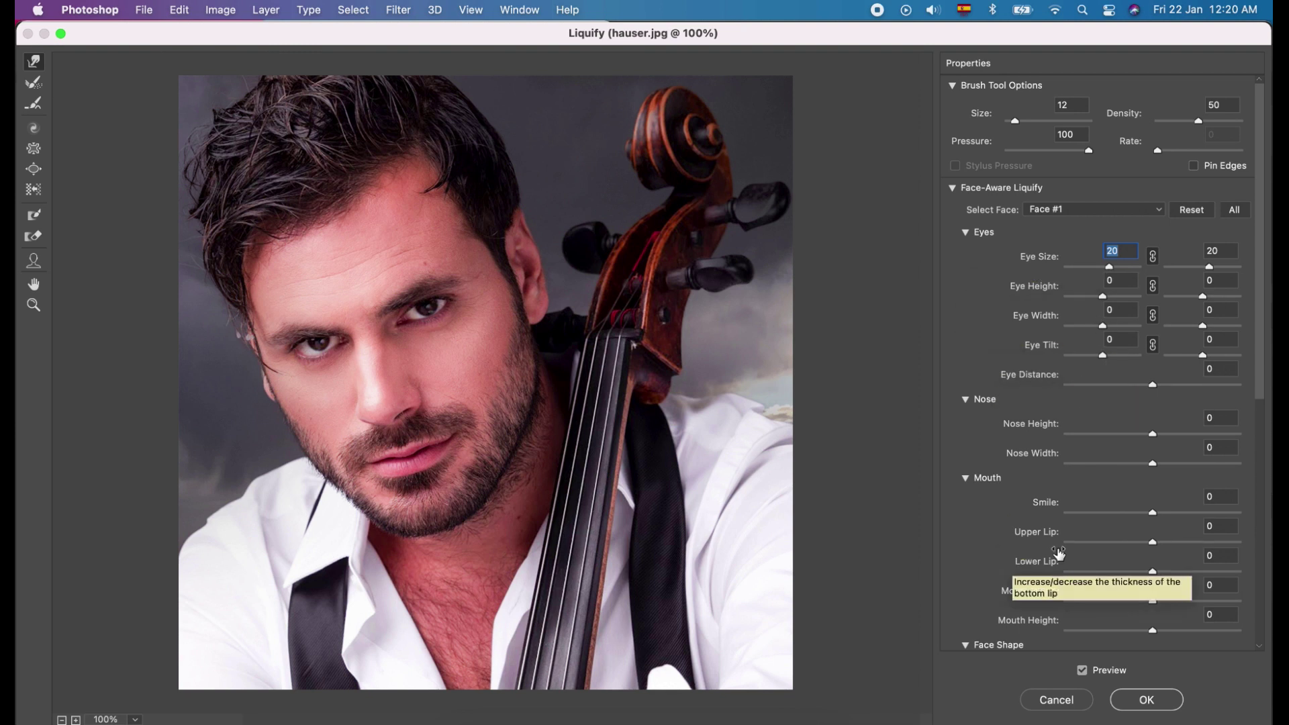
- Set Upper Lip to 100 and Lower Lip to -52, and apply the Liquify filter
{"action": "left_click_drag", "start_coordinate": [1158, 541], "coordinate": [1242, 542]}
{"action": "left_click", "coordinate": [1153, 572]}
{"action": "left_click_drag", "start_coordinate": [1153, 572], "coordinate": [1106, 572]}
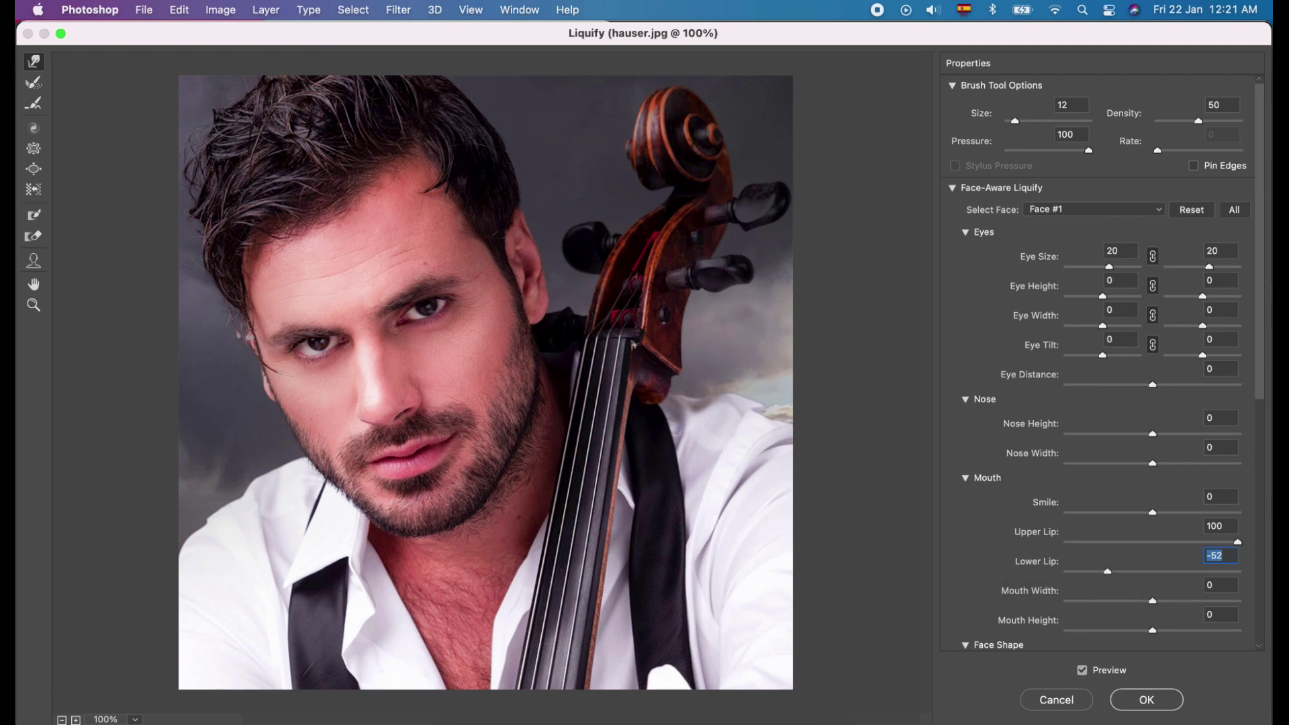
{"action": "left_click", "coordinate": [1160, 705]}
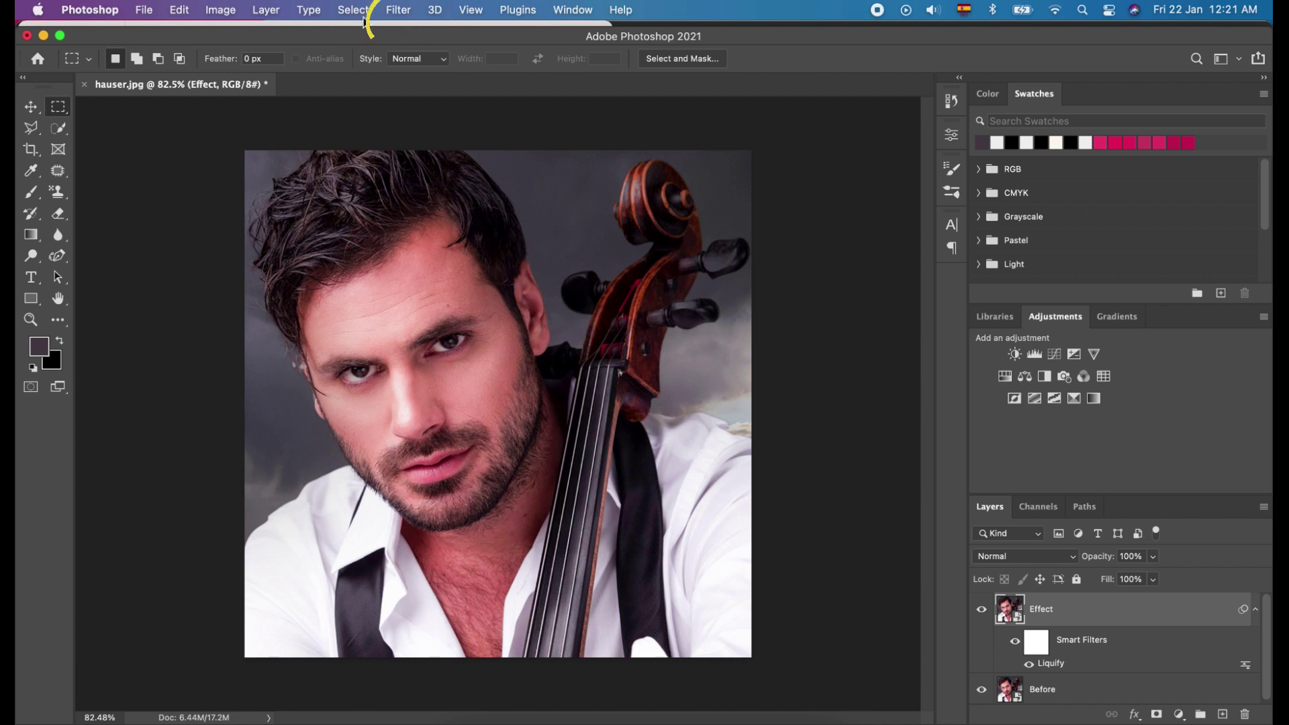
- Apply the Poster Edges artistic filter with Edge Thickness 0, Edge Intensity 0 and Posterization 2
{"action": "left_click", "coordinate": [397, 10]}
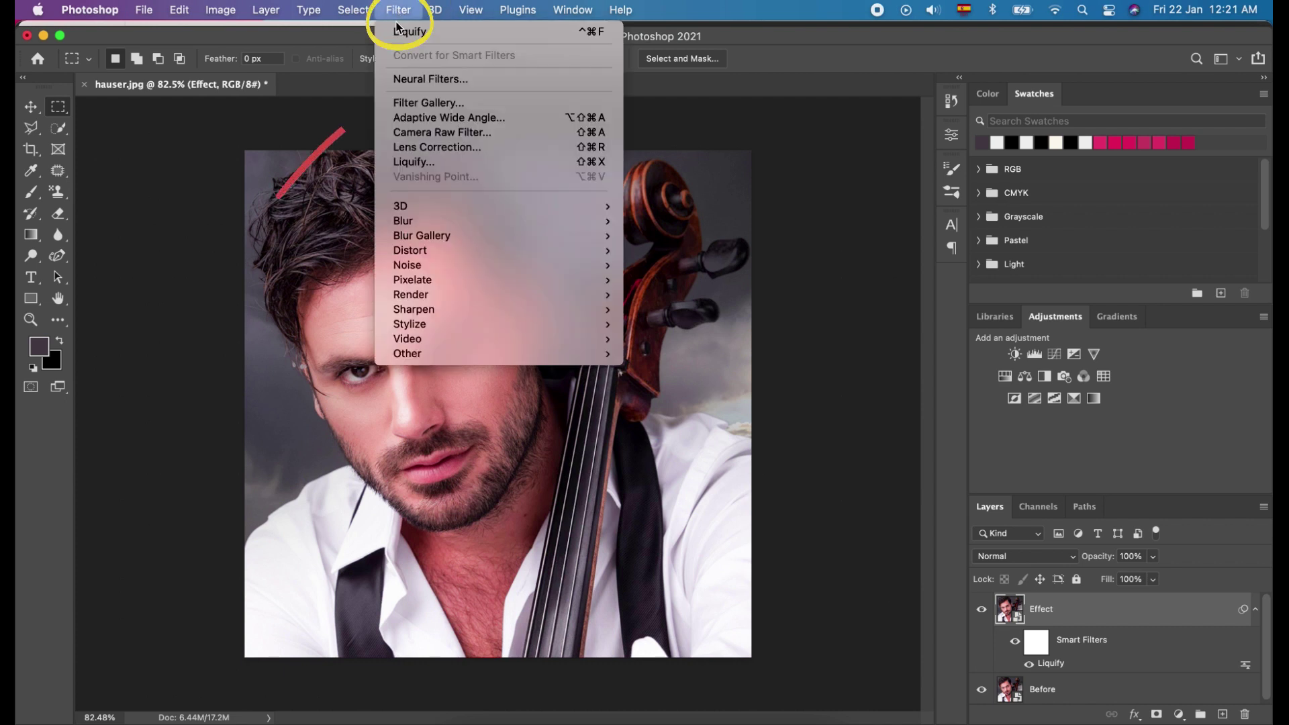
{"action": "left_click", "coordinate": [415, 111]}
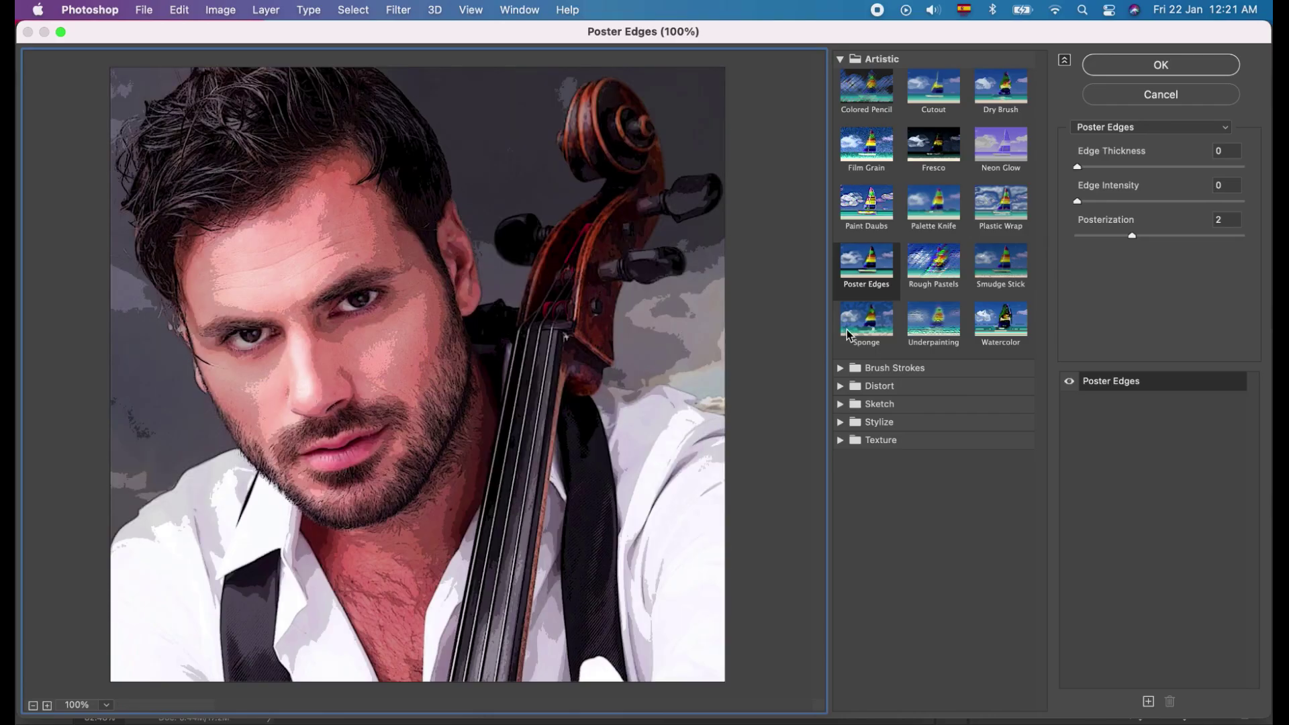
{"action": "left_click", "coordinate": [875, 275]}
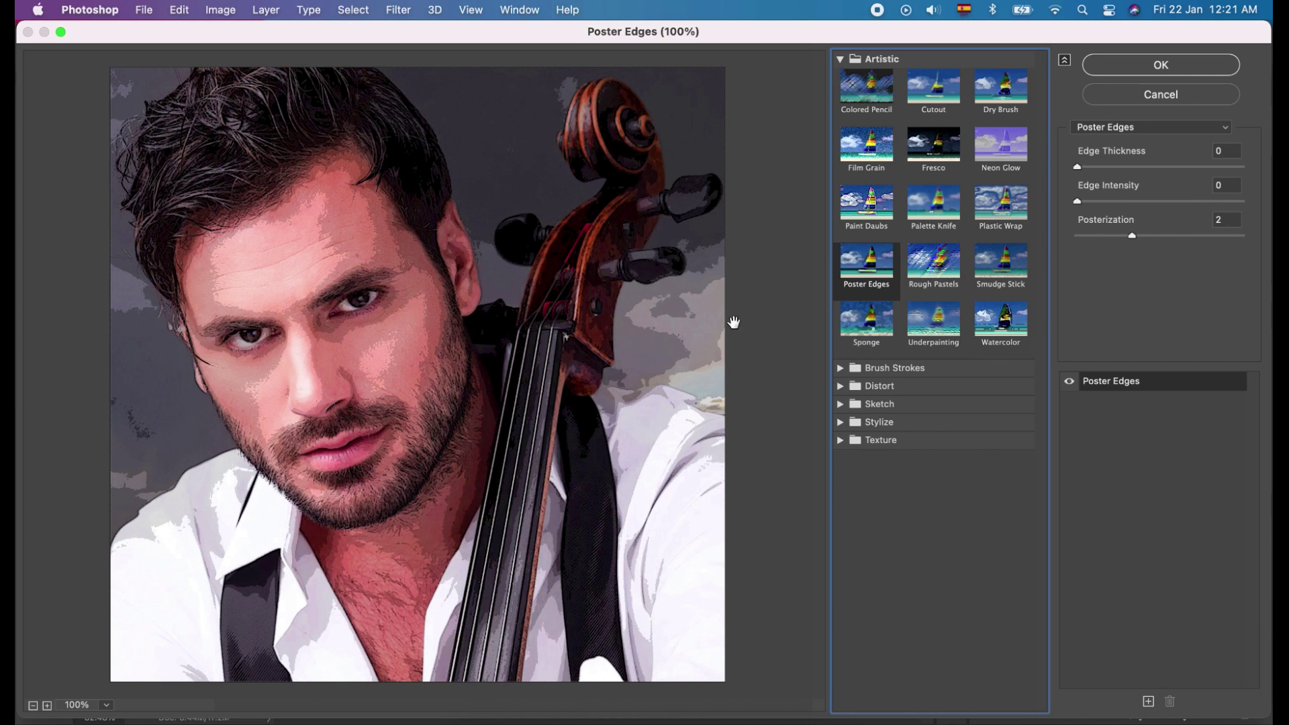
{"action": "left_click", "coordinate": [1194, 69]}
- Sharpen the Effect layer with Unsharp Mask at Amount 90%, Radius 5.0 pixels and Threshold 10 levels
{"action": "left_click", "coordinate": [397, 11]}
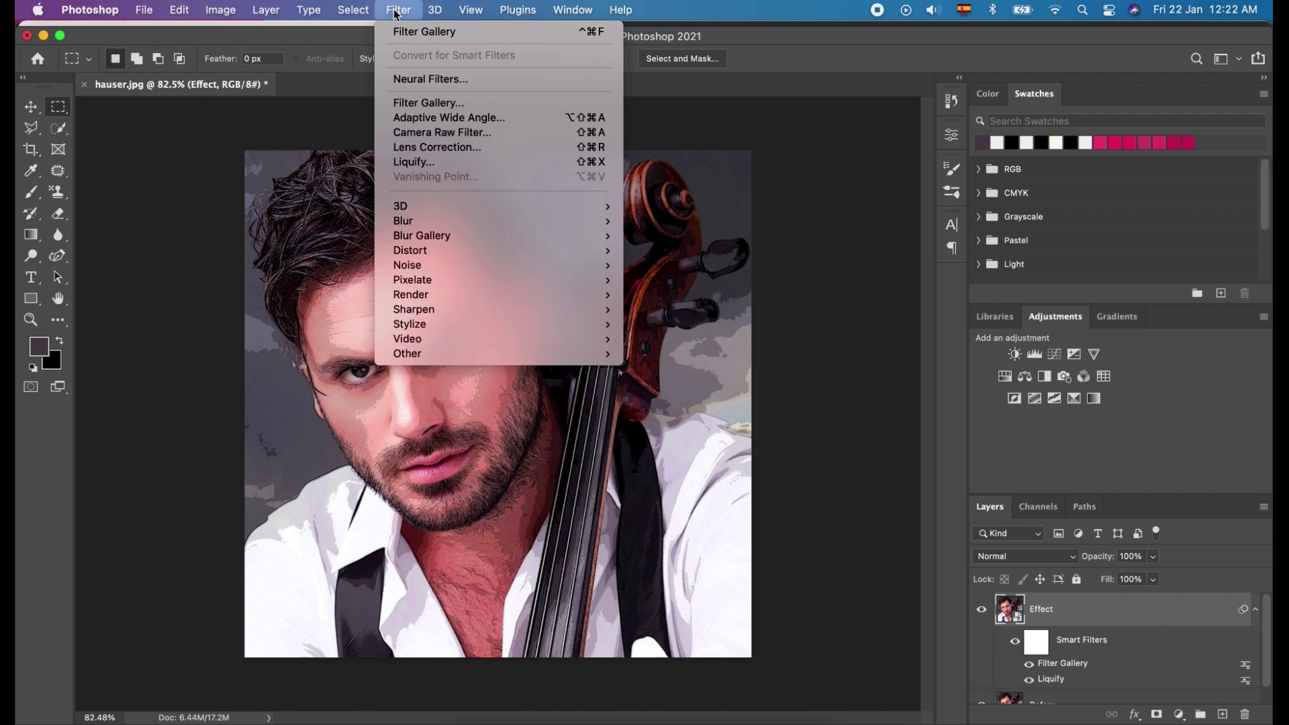
{"action": "mouse_move", "coordinate": [548, 316]}
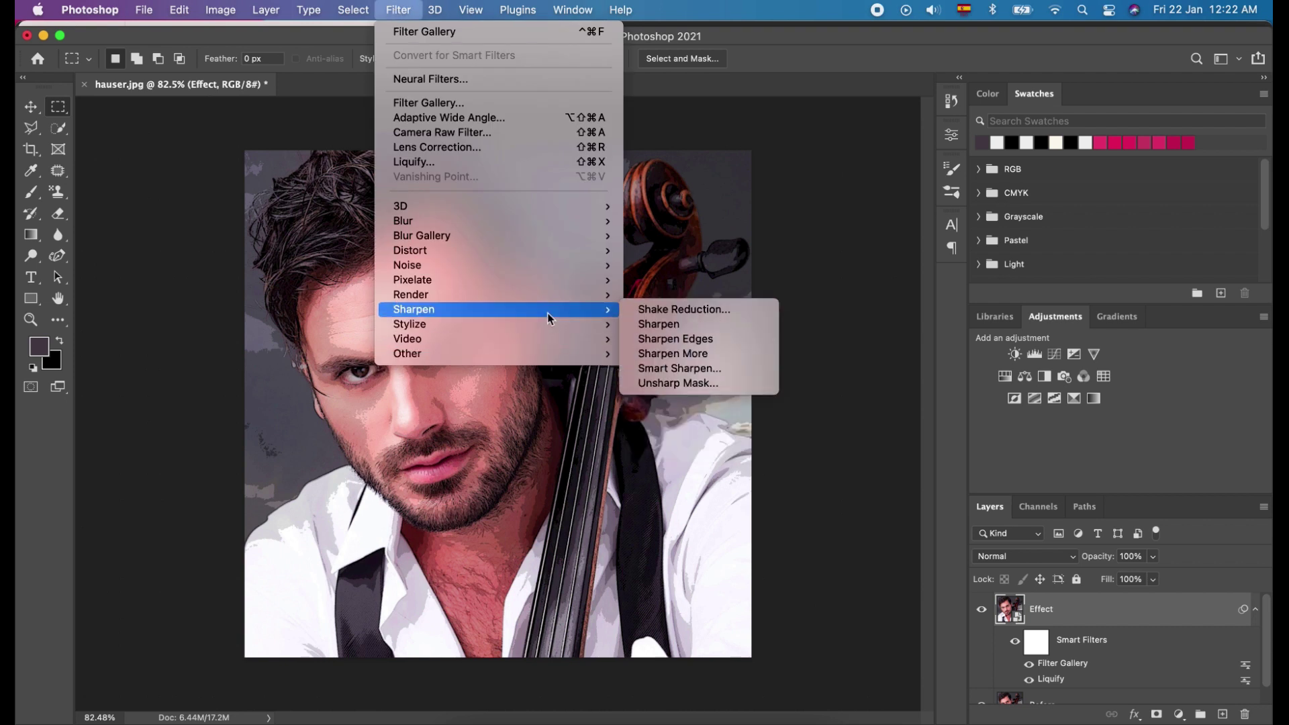
{"action": "left_click", "coordinate": [699, 385]}
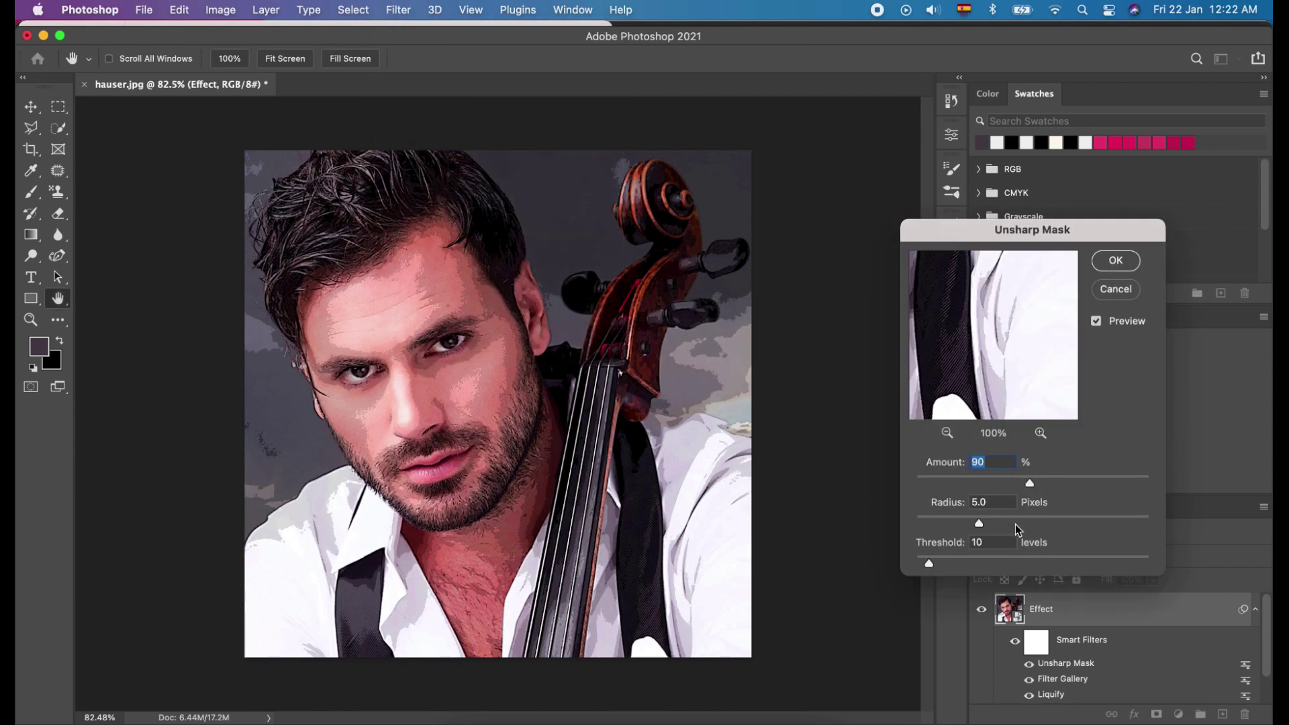
{"action": "key", "text": "Tab"}
{"action": "left_click", "coordinate": [1132, 266]}
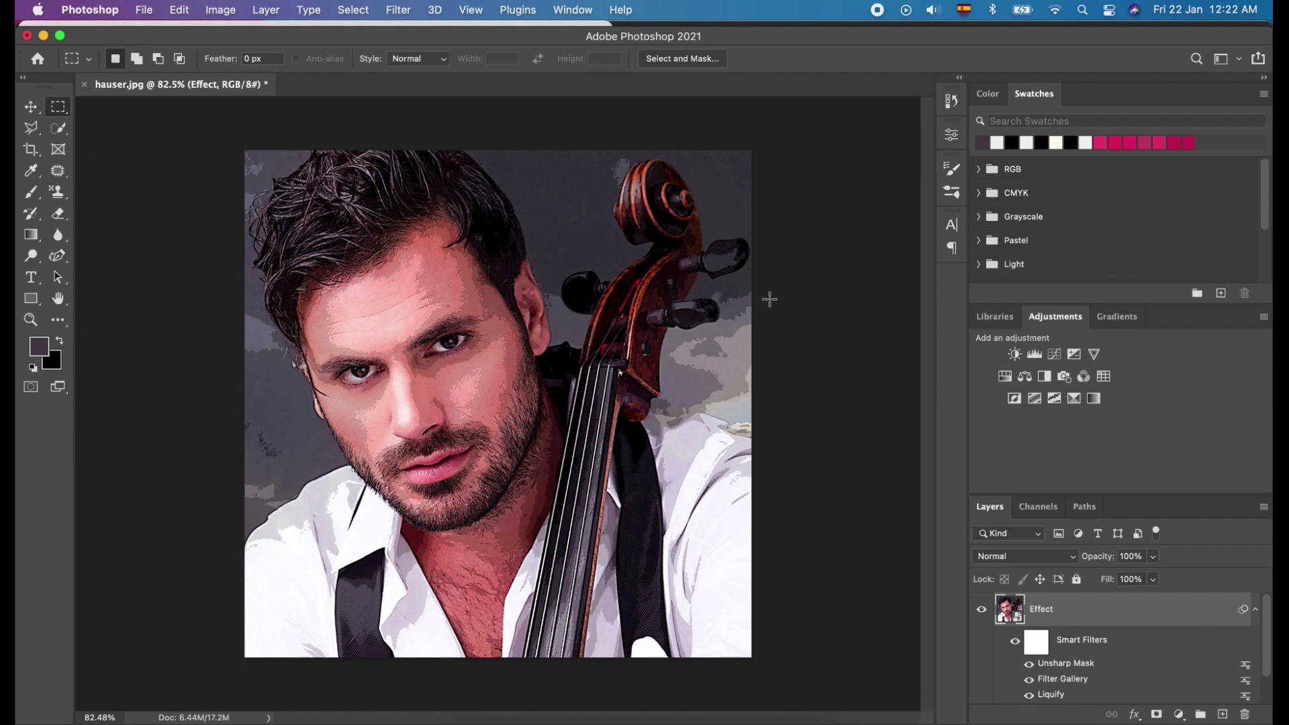
- Apply the Oil Paint filter with Stylization 4.0, Cleanliness 3.0, Scale 0.1, Bristle Detail 0.0 and Lighting off
{"action": "left_click", "coordinate": [402, 10]}
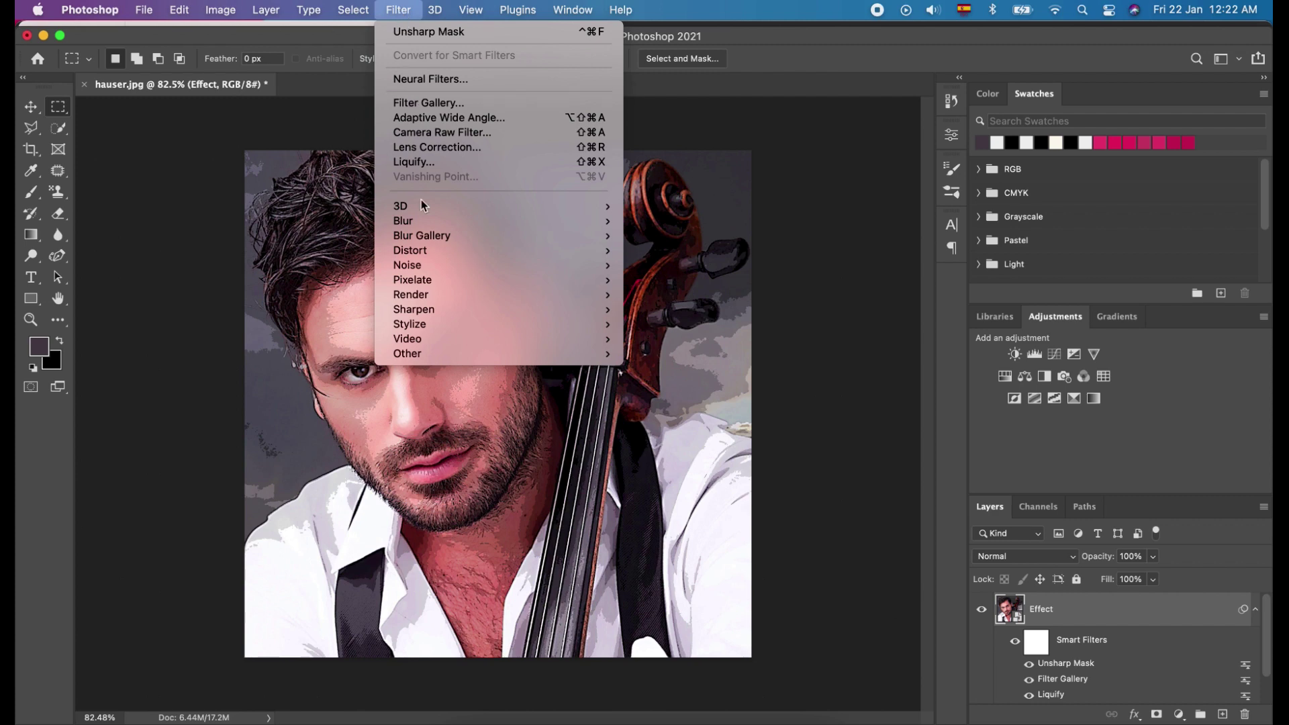
{"action": "mouse_move", "coordinate": [492, 325]}
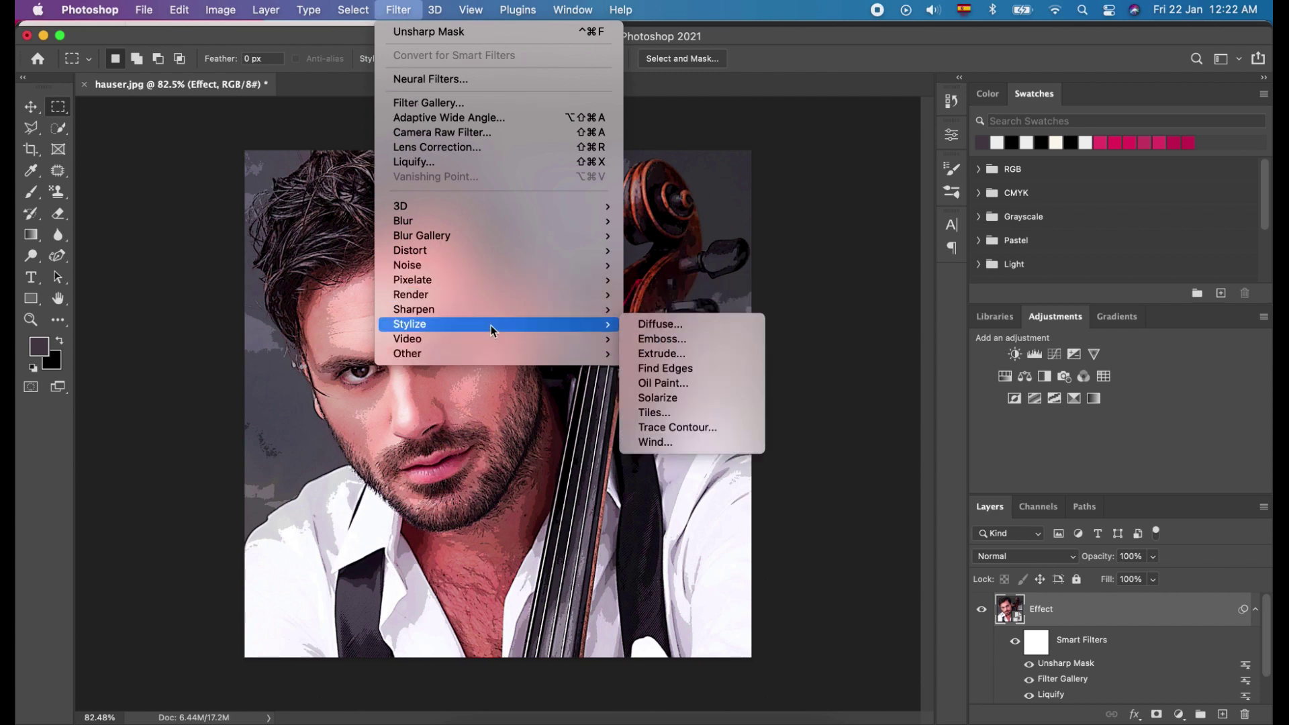
{"action": "left_click", "coordinate": [707, 388]}
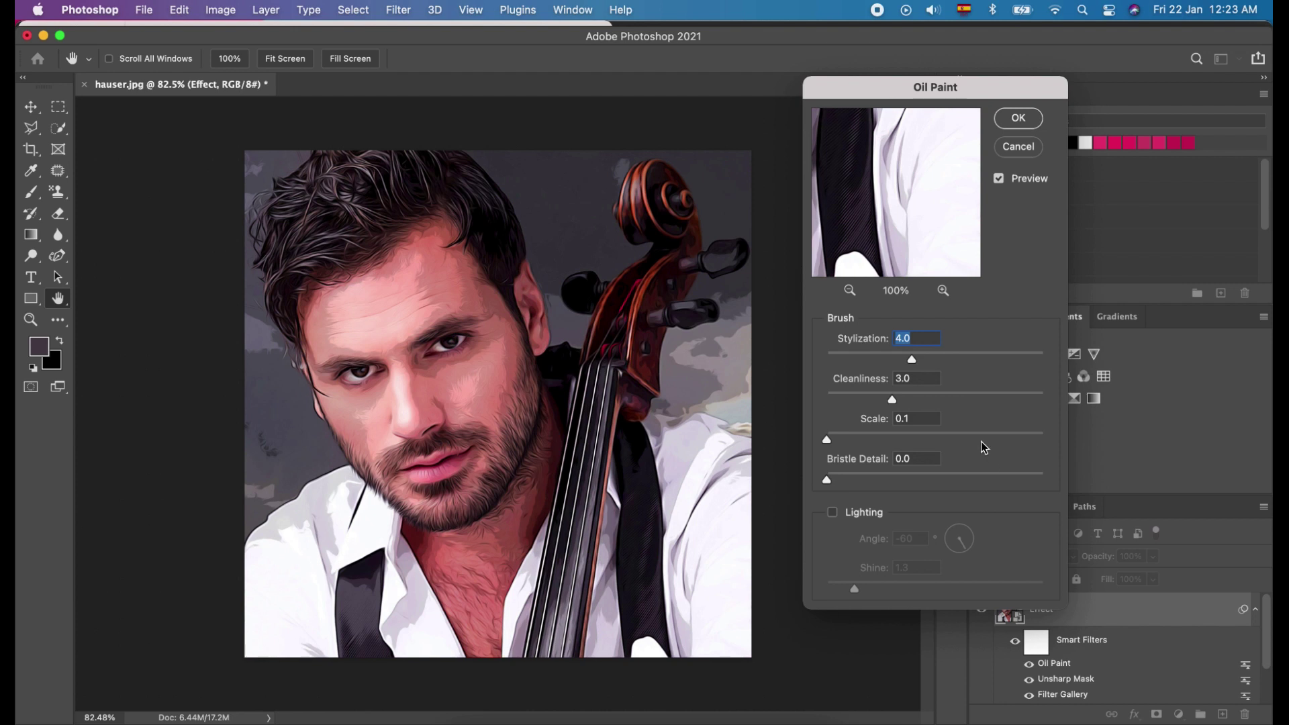
{"action": "left_click", "coordinate": [1033, 126]}
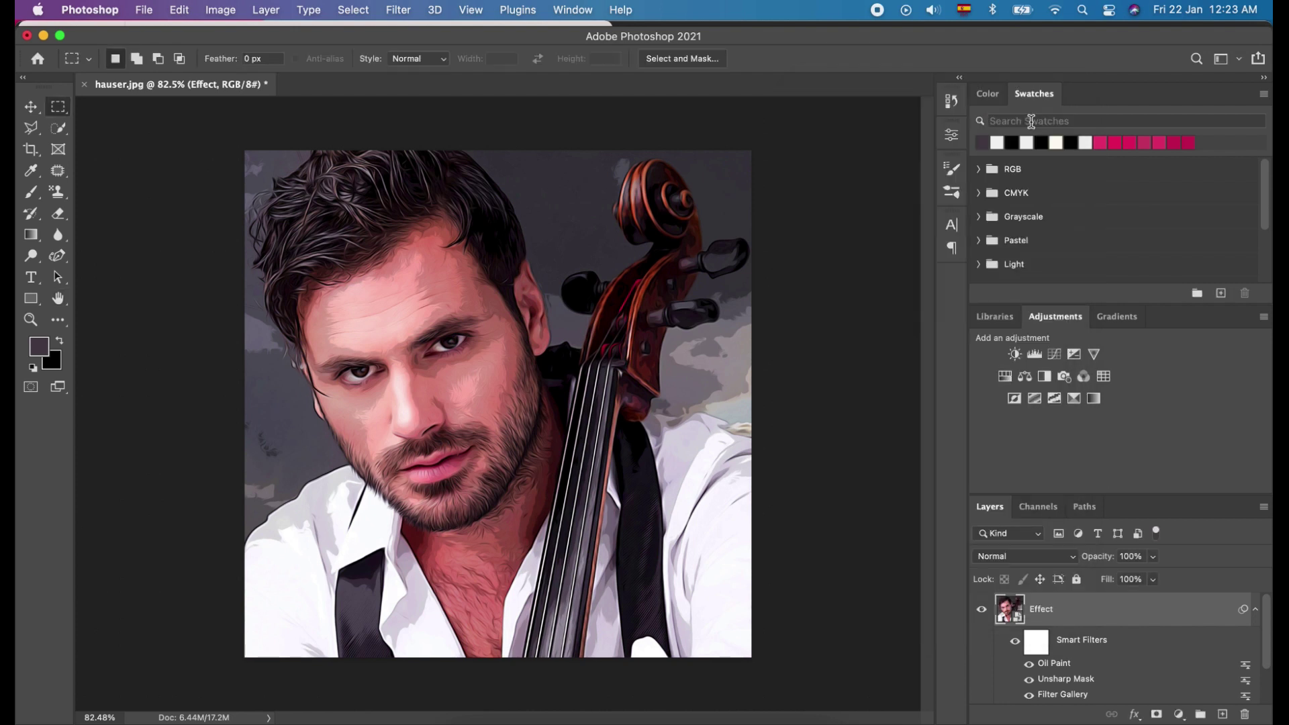
- Sharpen the Effect layer again with Unsharp Mask at Amount 60%, Radius 5.0 pixels and Threshold 10 levels
{"action": "left_click", "coordinate": [396, 10]}
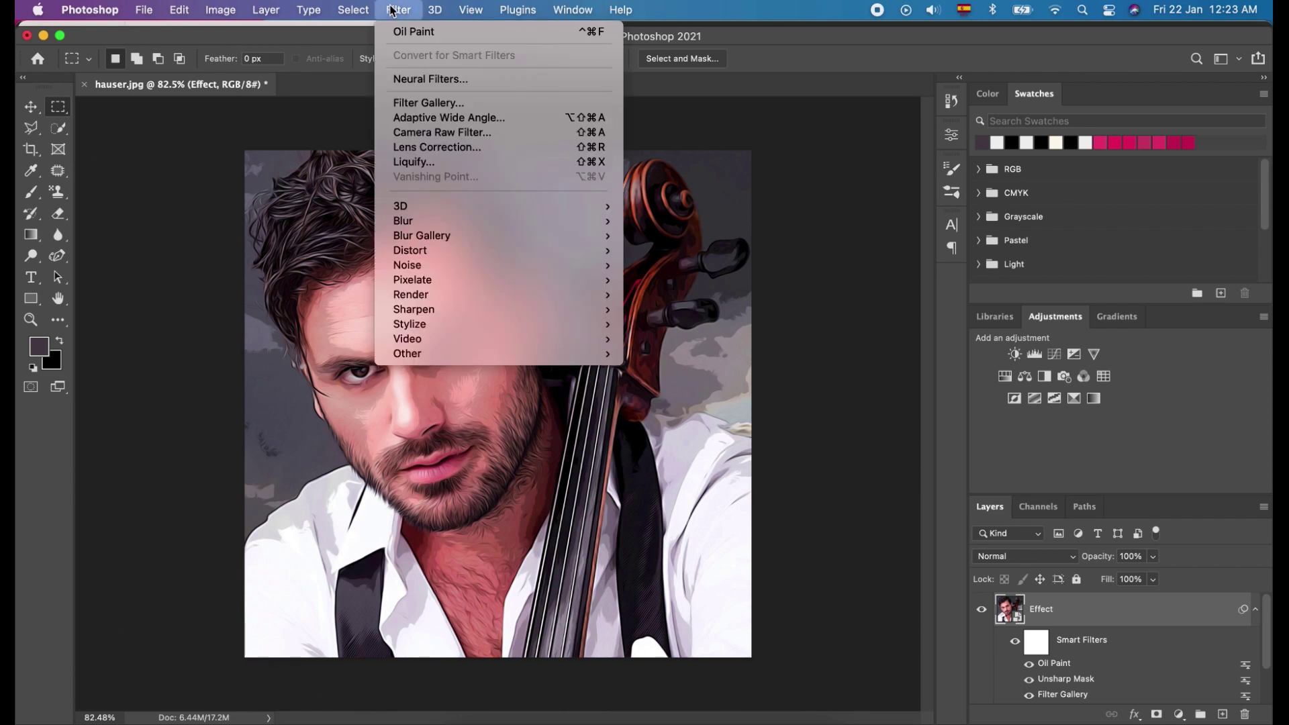
{"action": "mouse_move", "coordinate": [523, 309]}
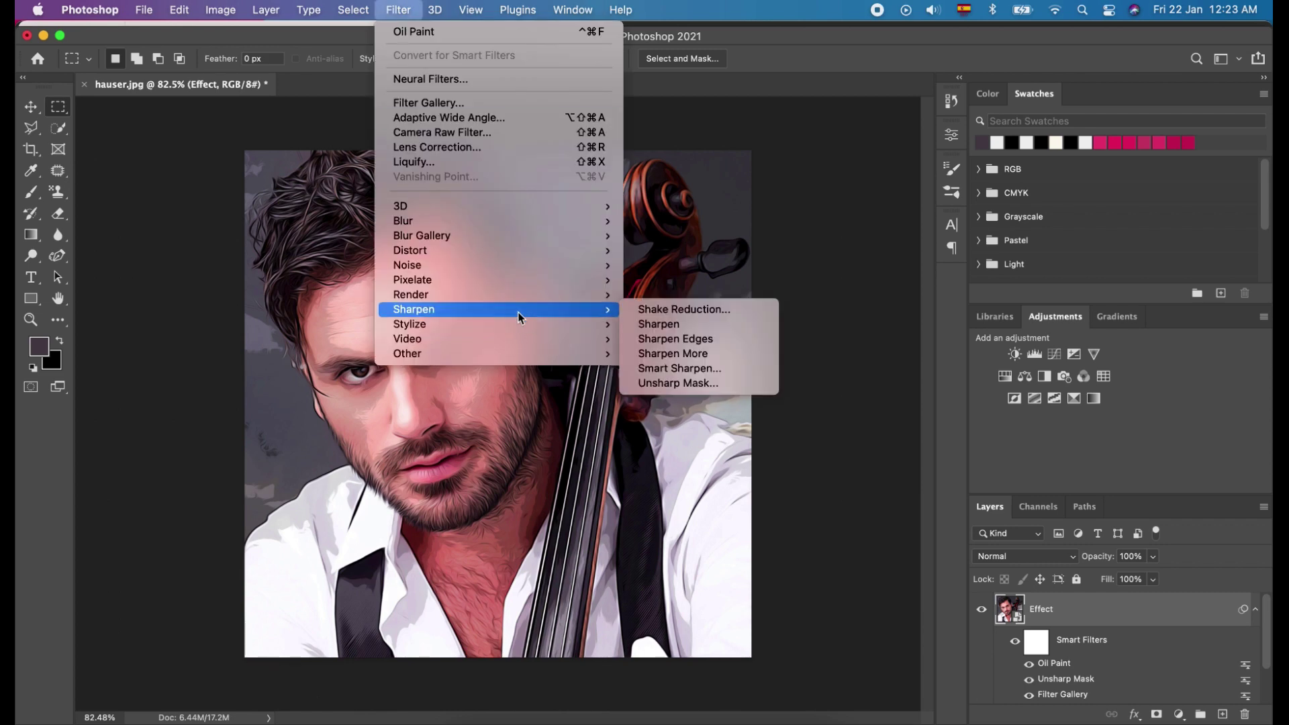
{"action": "left_click", "coordinate": [686, 384]}
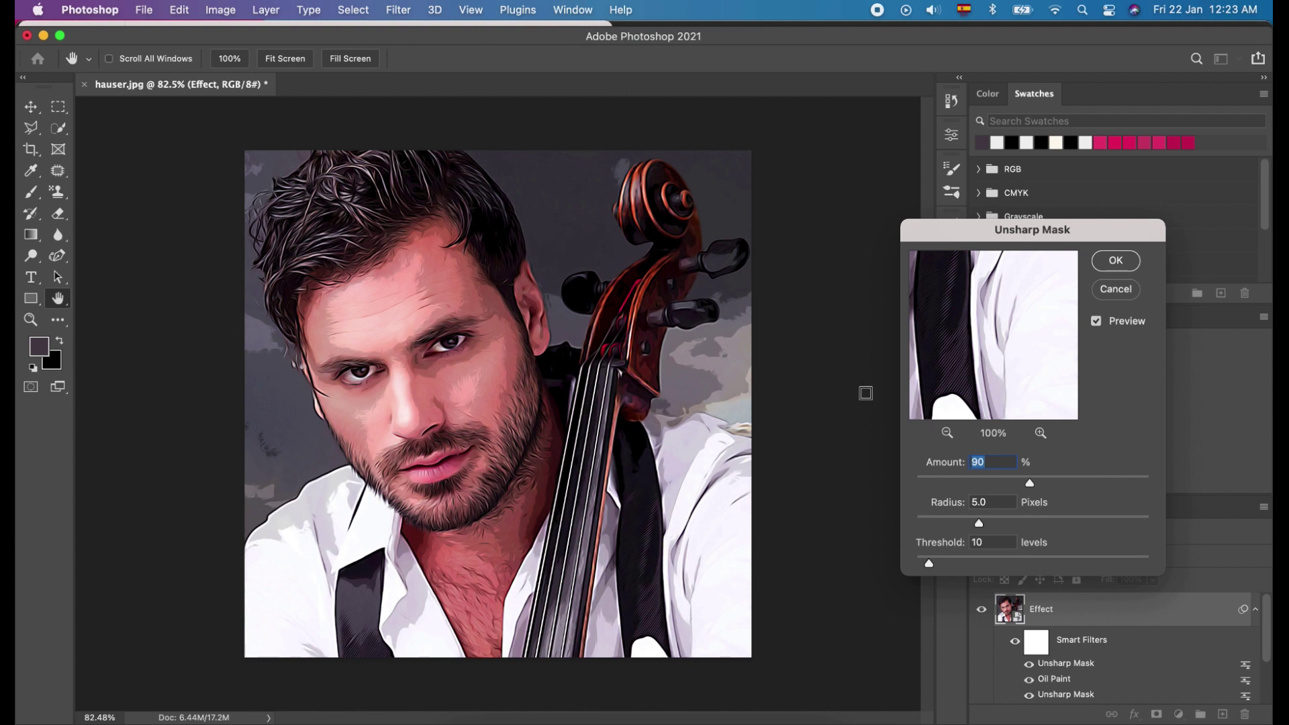
{"action": "left_click_drag", "start_coordinate": [1021, 485], "coordinate": [991, 483]}
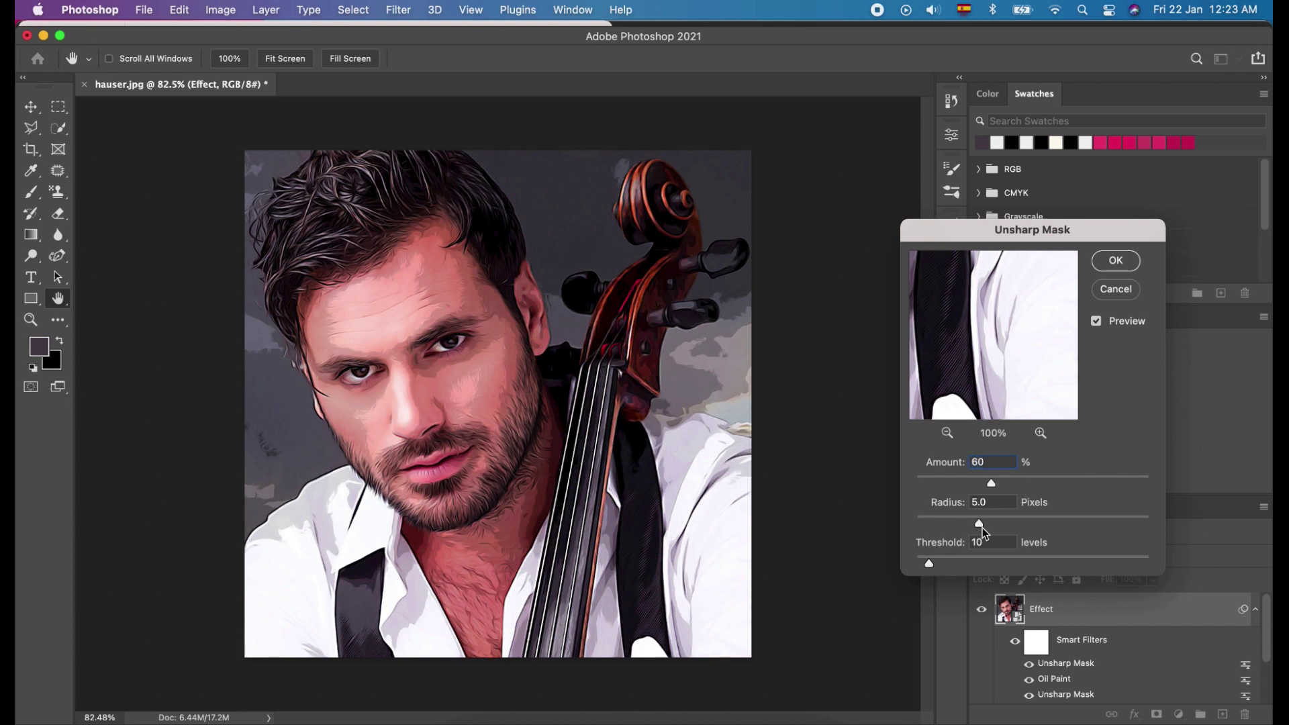
{"action": "left_click", "coordinate": [1116, 261]}
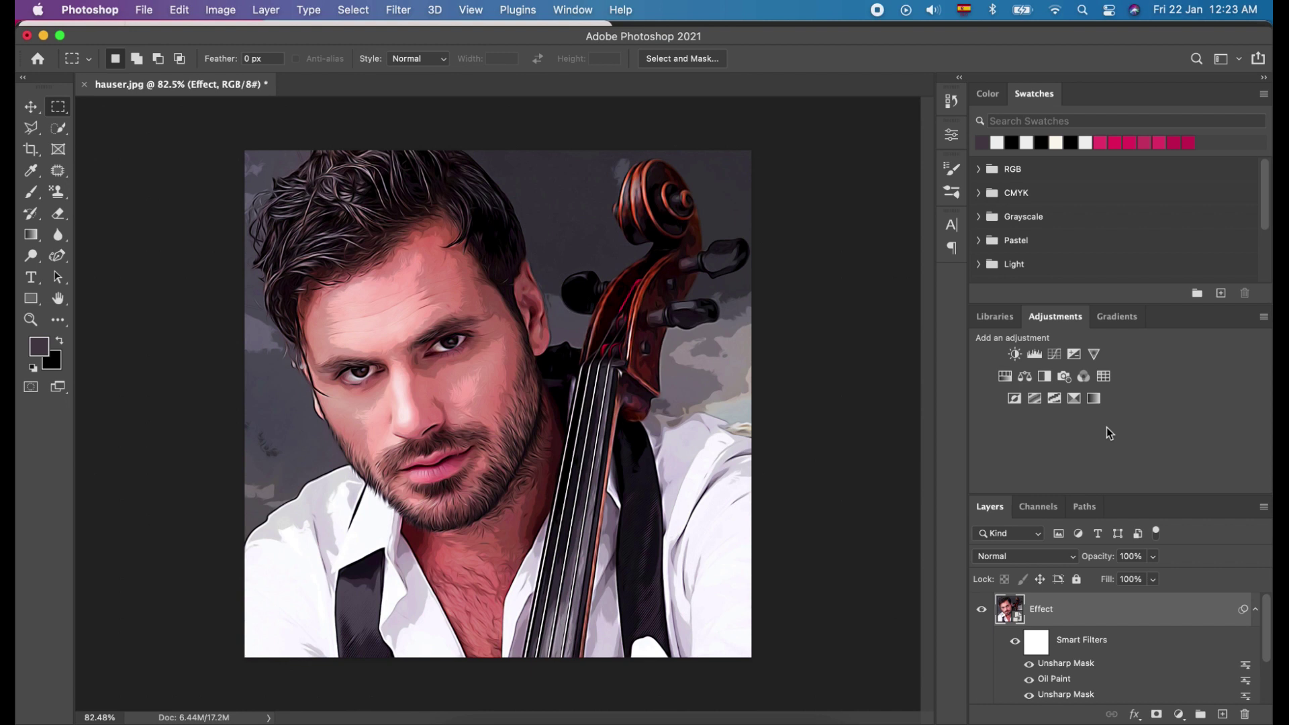
- Duplicate the Before layer as Outlines and move the copy above the Effect layer
{"action": "left_click", "coordinate": [1255, 609]}
{"action": "left_click", "coordinate": [1064, 645]}
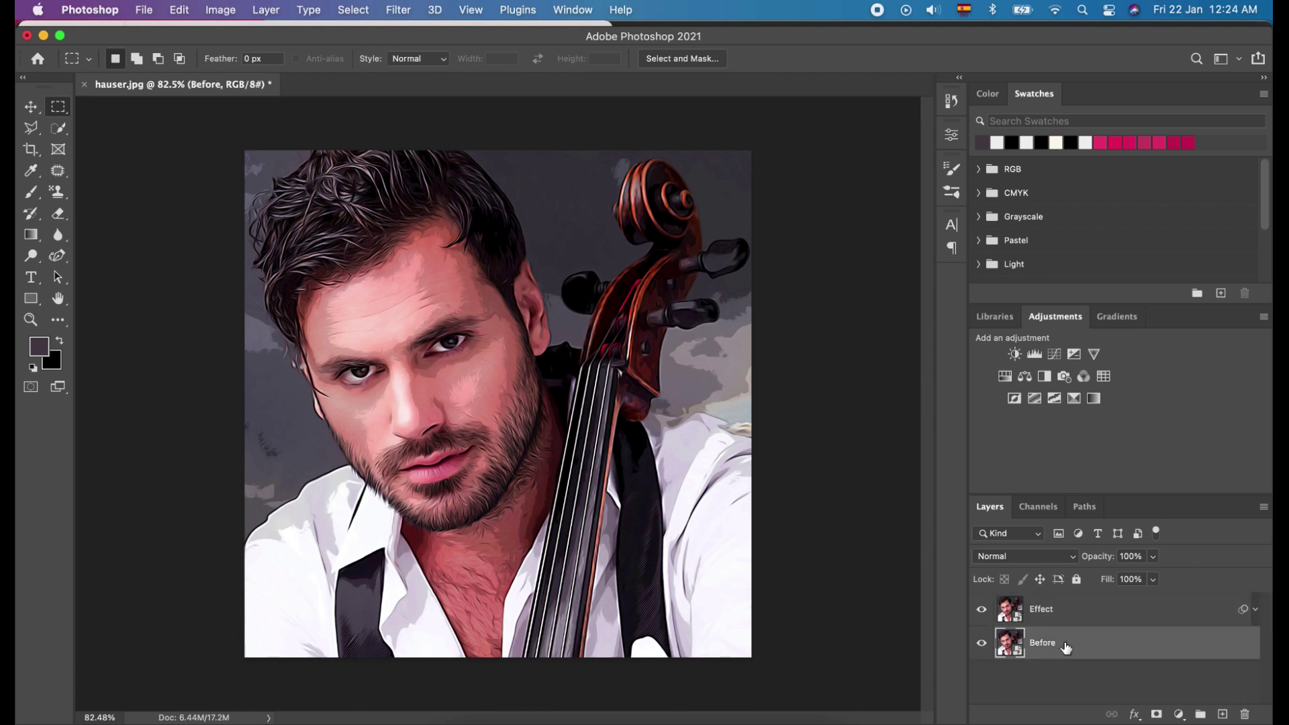
{"action": "right_click", "coordinate": [1084, 646]}
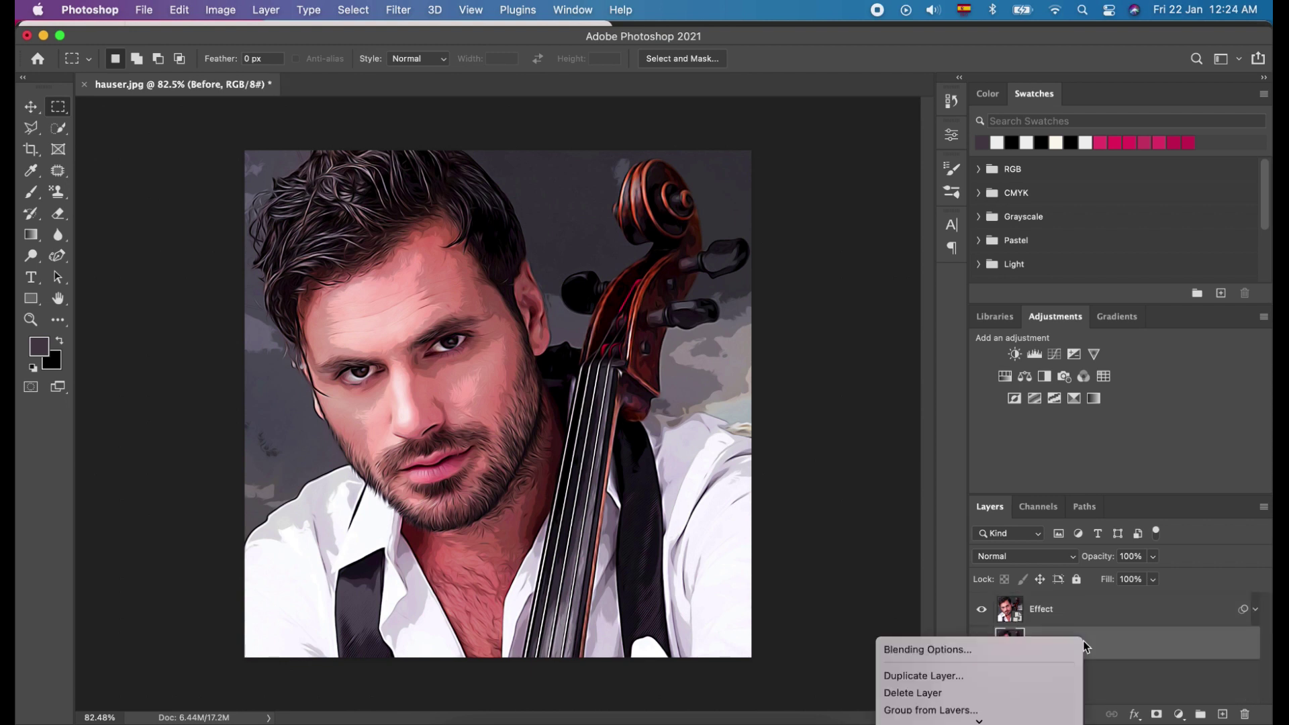
{"action": "left_click", "coordinate": [1027, 675]}
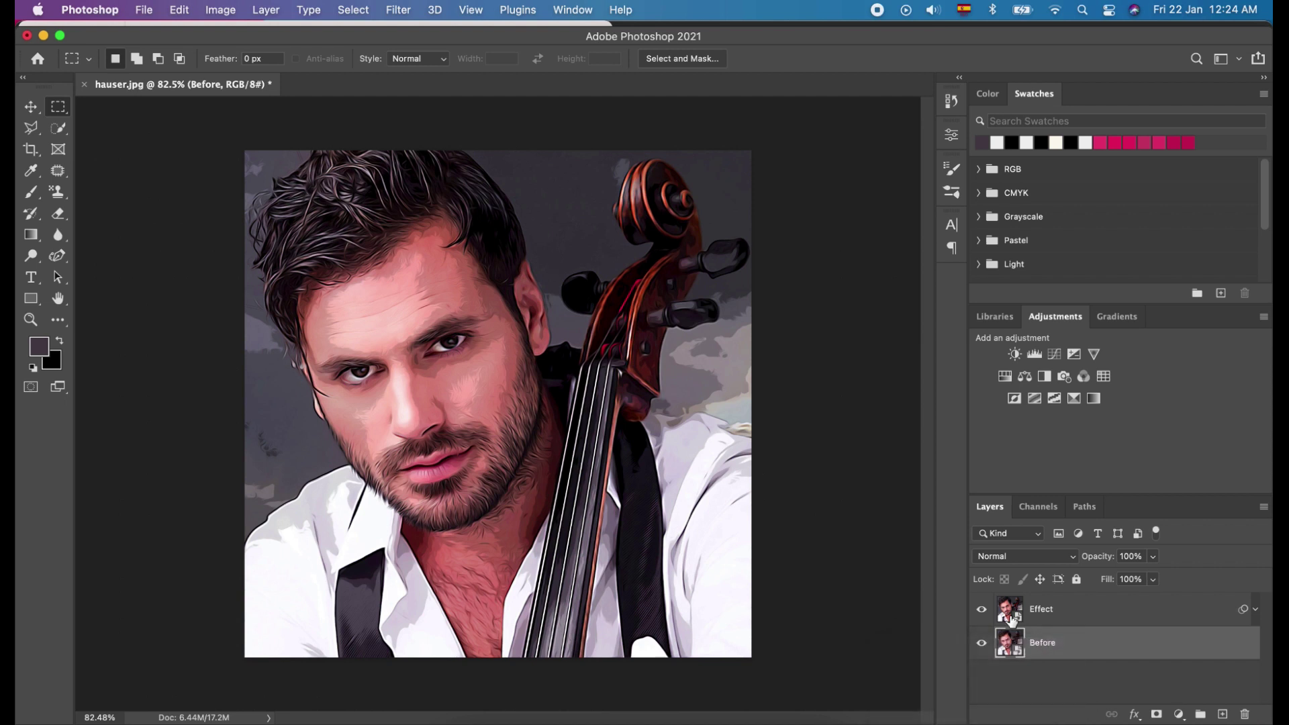
{"action": "type", "text": "tlines"}
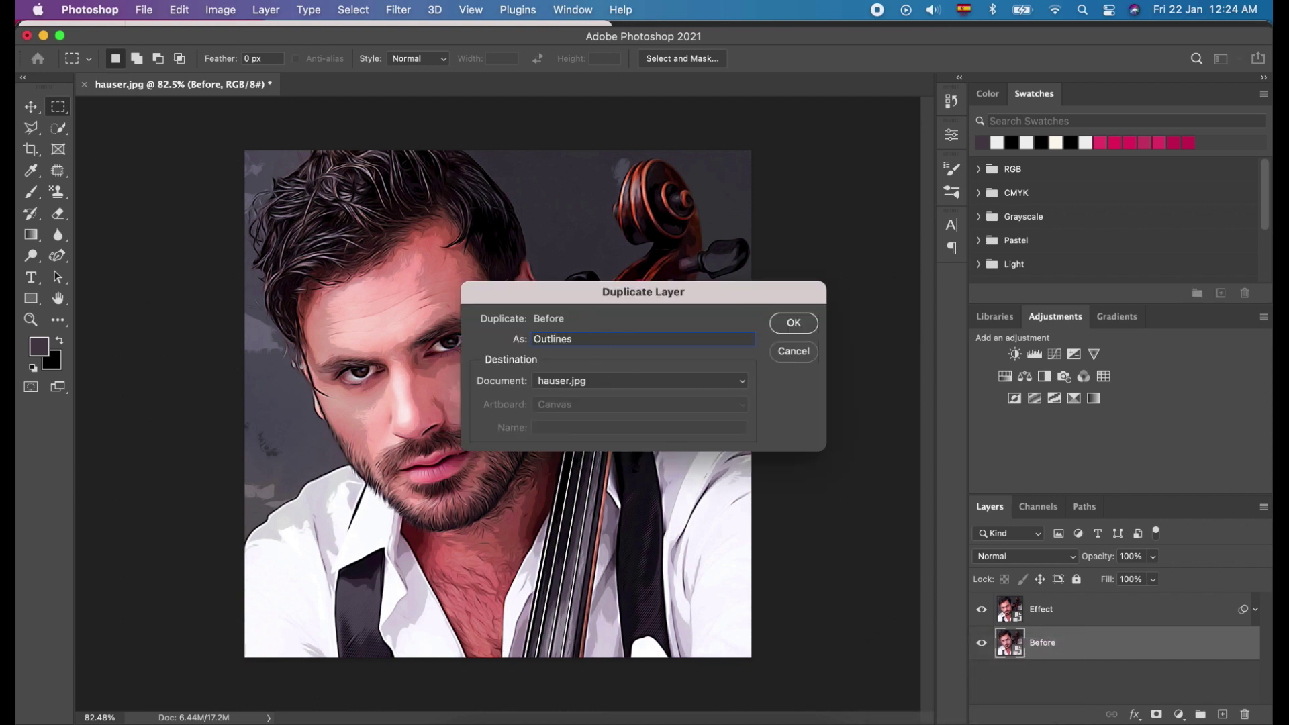
{"action": "key", "text": "Return"}
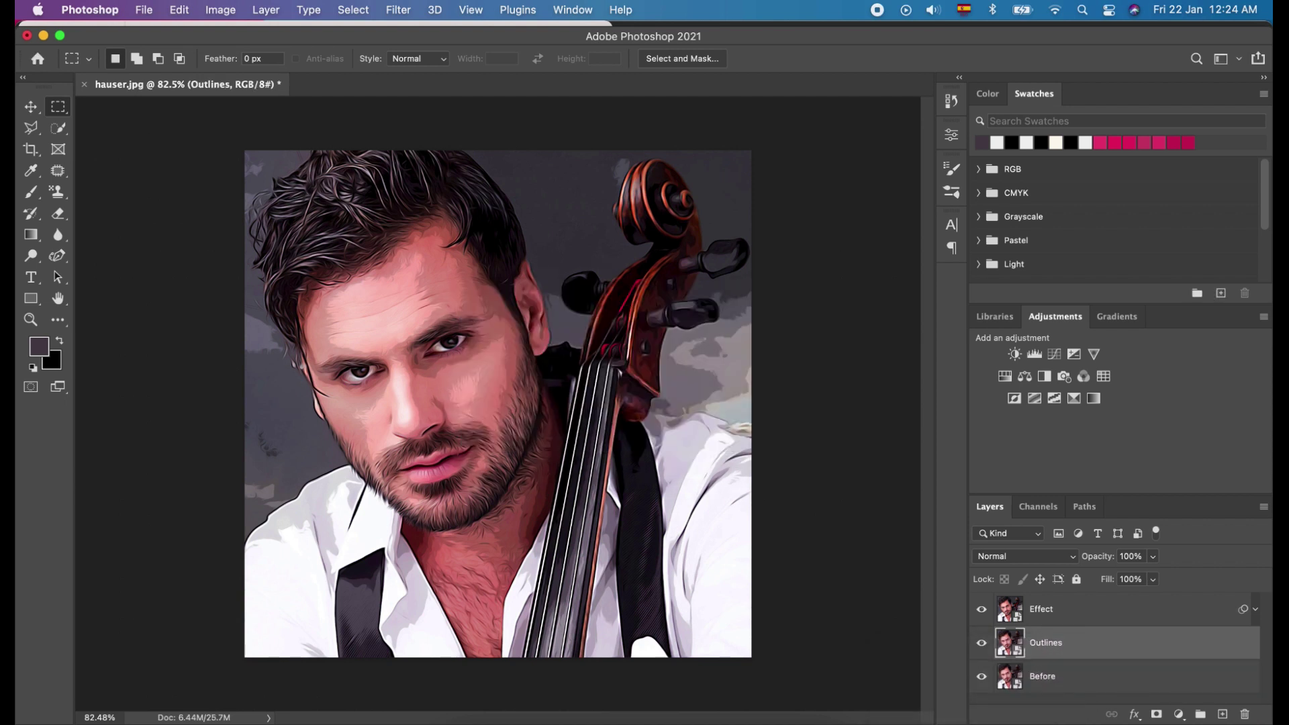
{"action": "left_click_drag", "start_coordinate": [1072, 646], "coordinate": [1071, 603]}
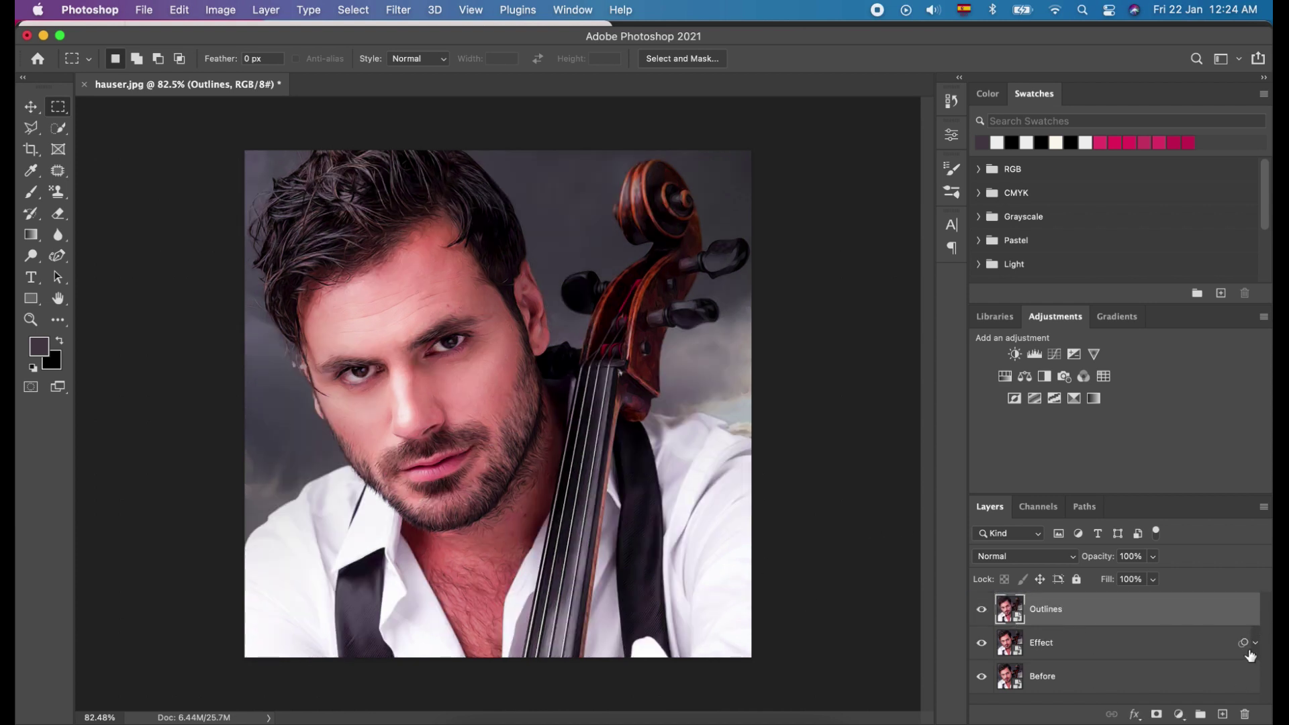
- Copy the Liquify smart filter from the Effect layer onto the Outlines layer
{"action": "left_click", "coordinate": [1255, 643]}
{"action": "scroll", "coordinate": [1171, 661], "scroll_direction": "down", "scroll_amount": 4}
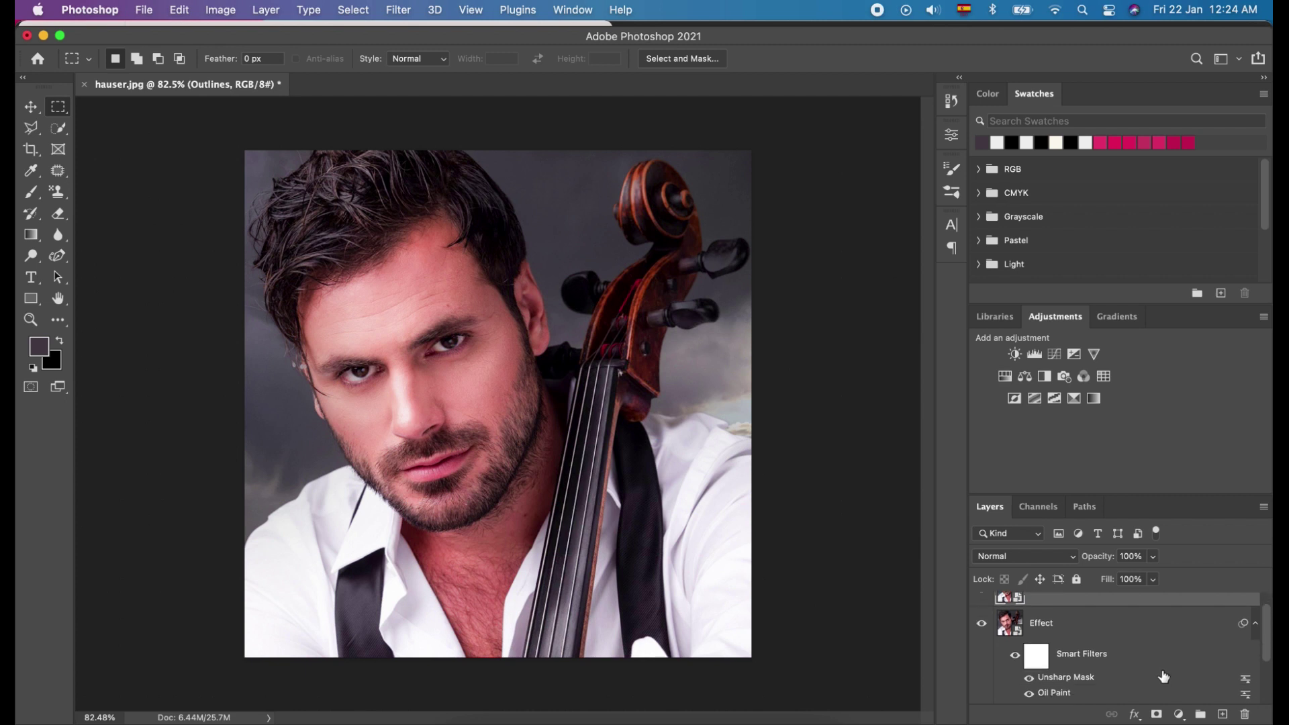
{"action": "mouse_move", "coordinate": [1054, 684]}
{"action": "left_mouse_down"}
{"action": "mouse_move", "coordinate": [1050, 607]}
{"action": "mouse_move", "coordinate": [1044, 616]}
{"action": "left_mouse_up"}
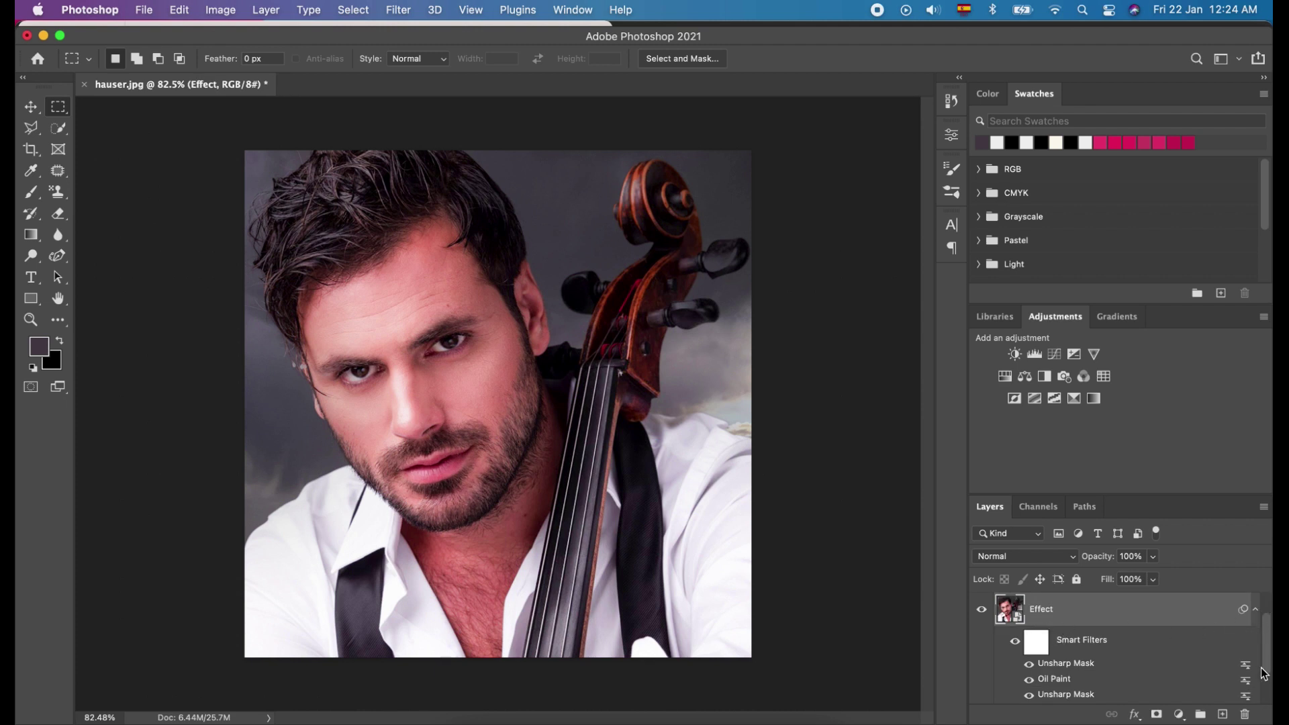
{"action": "scroll", "coordinate": [1261, 667], "scroll_direction": "up", "scroll_amount": 2}
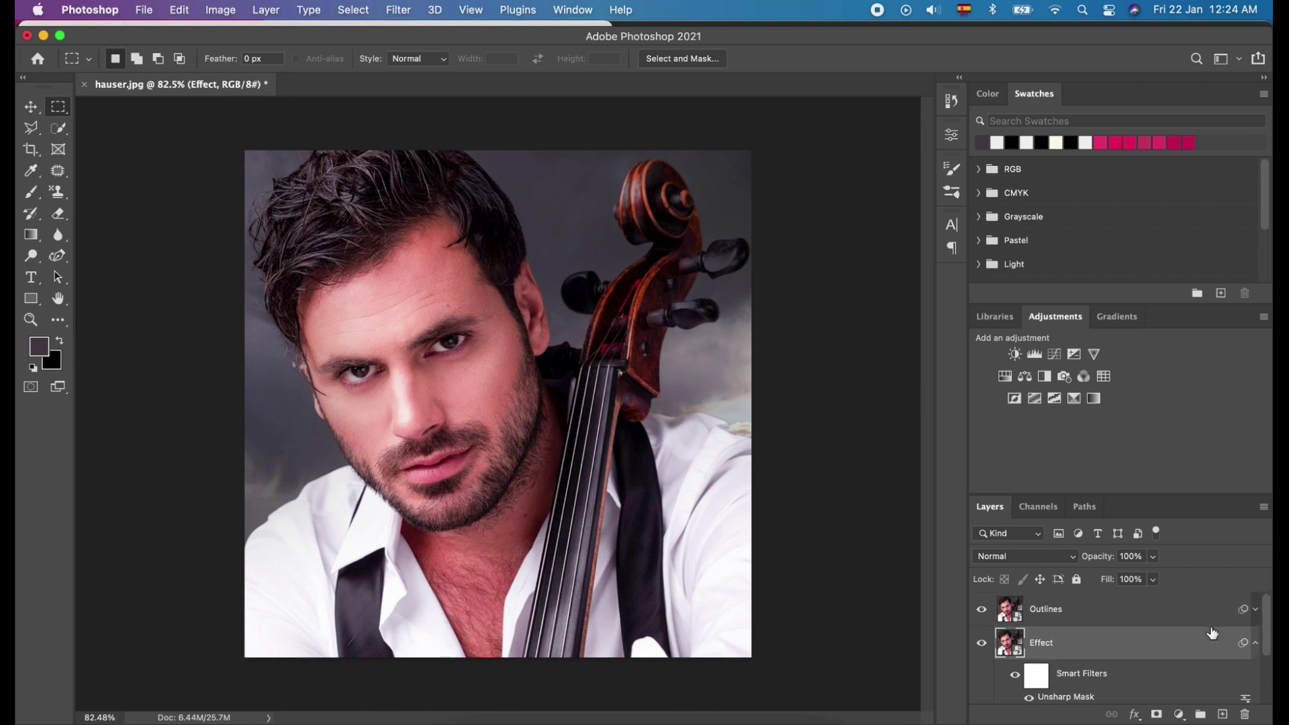
{"action": "left_click", "coordinate": [1253, 643]}
{"action": "left_click", "coordinate": [1254, 610]}
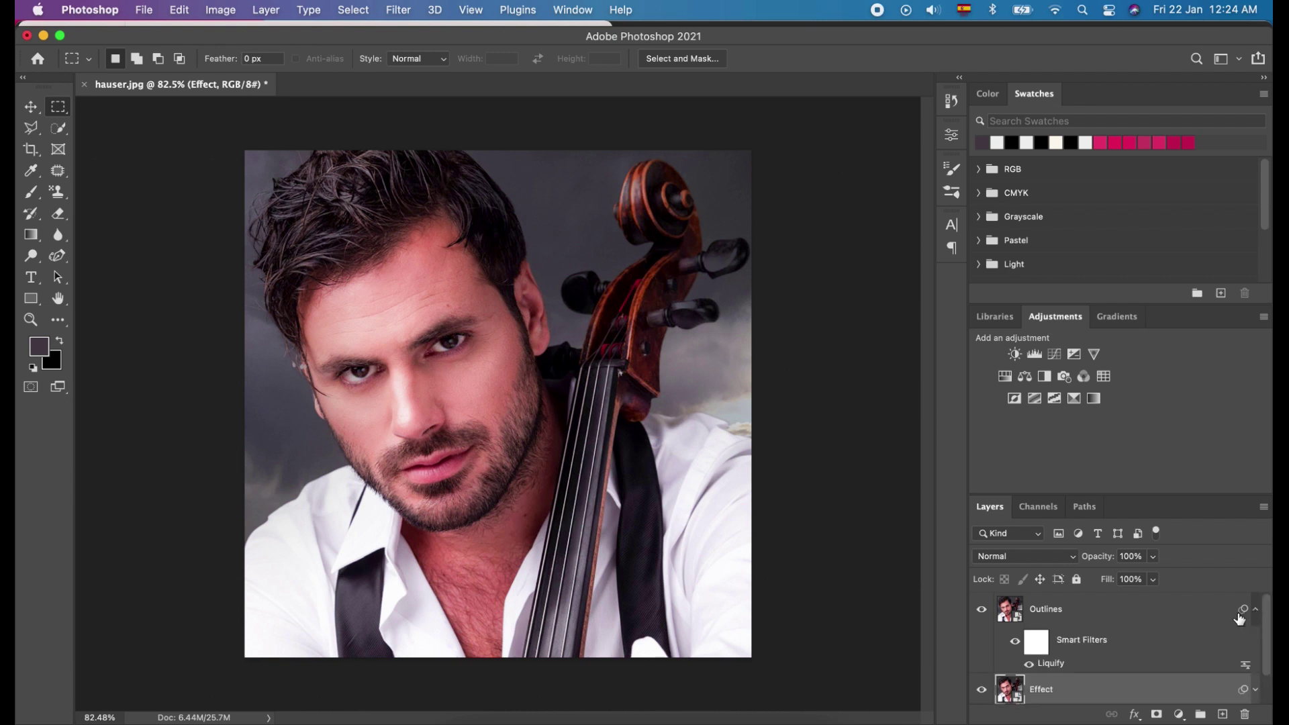
- Apply Poster Edges to the Outlines layer with Edge Thickness 0, Edge Intensity 4 and Posterization 6
{"action": "left_click", "coordinate": [1061, 621]}
{"action": "left_click", "coordinate": [392, 11]}
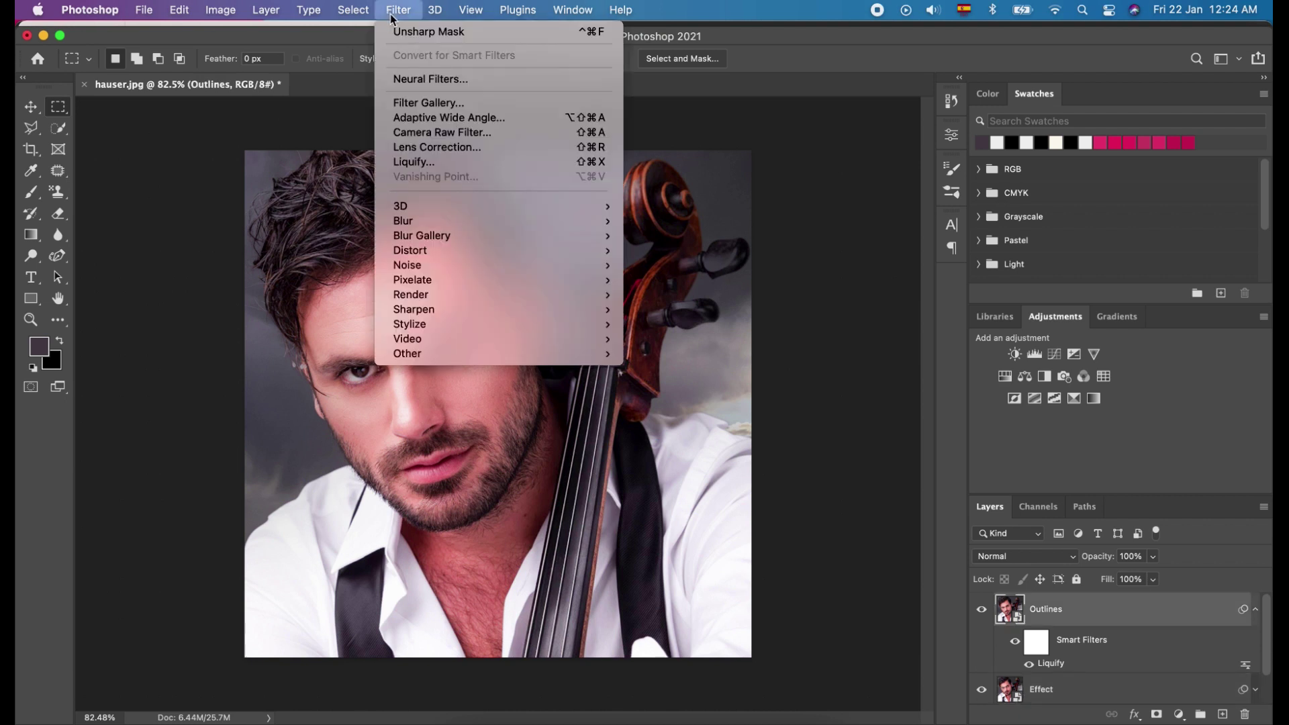
{"action": "left_click", "coordinate": [452, 106]}
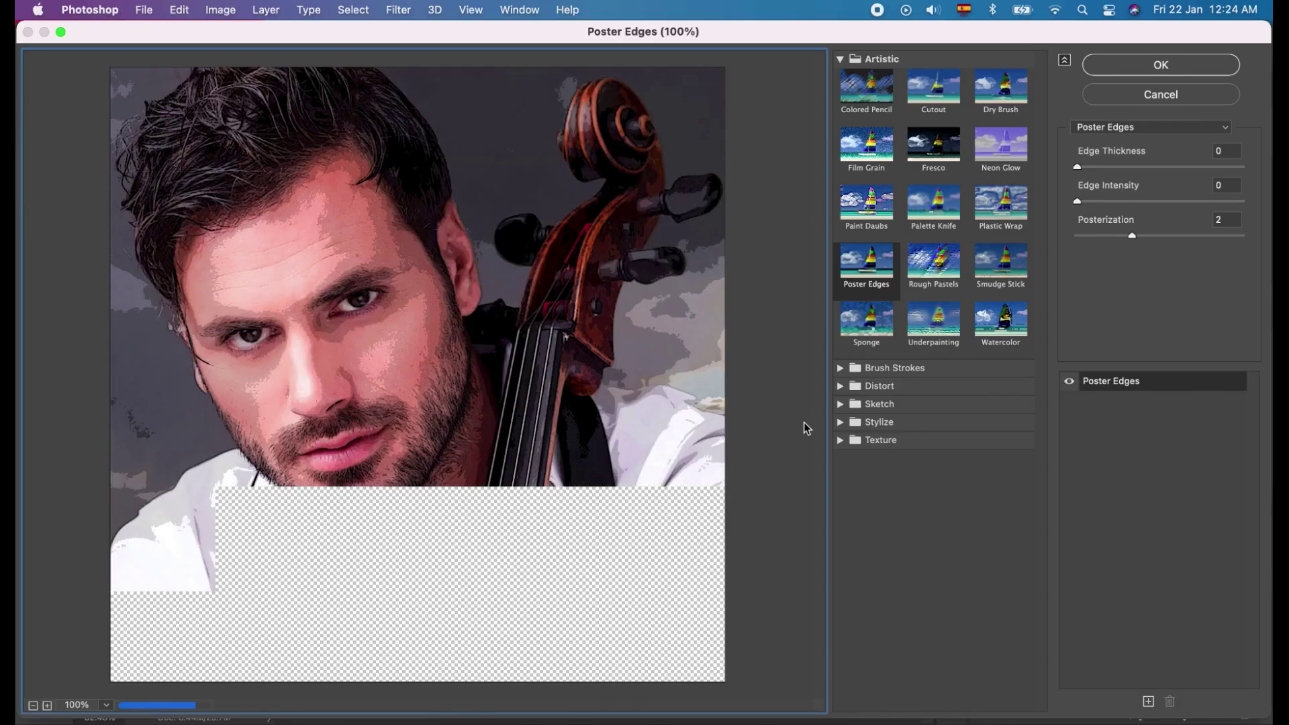
{"action": "left_click", "coordinate": [867, 282]}
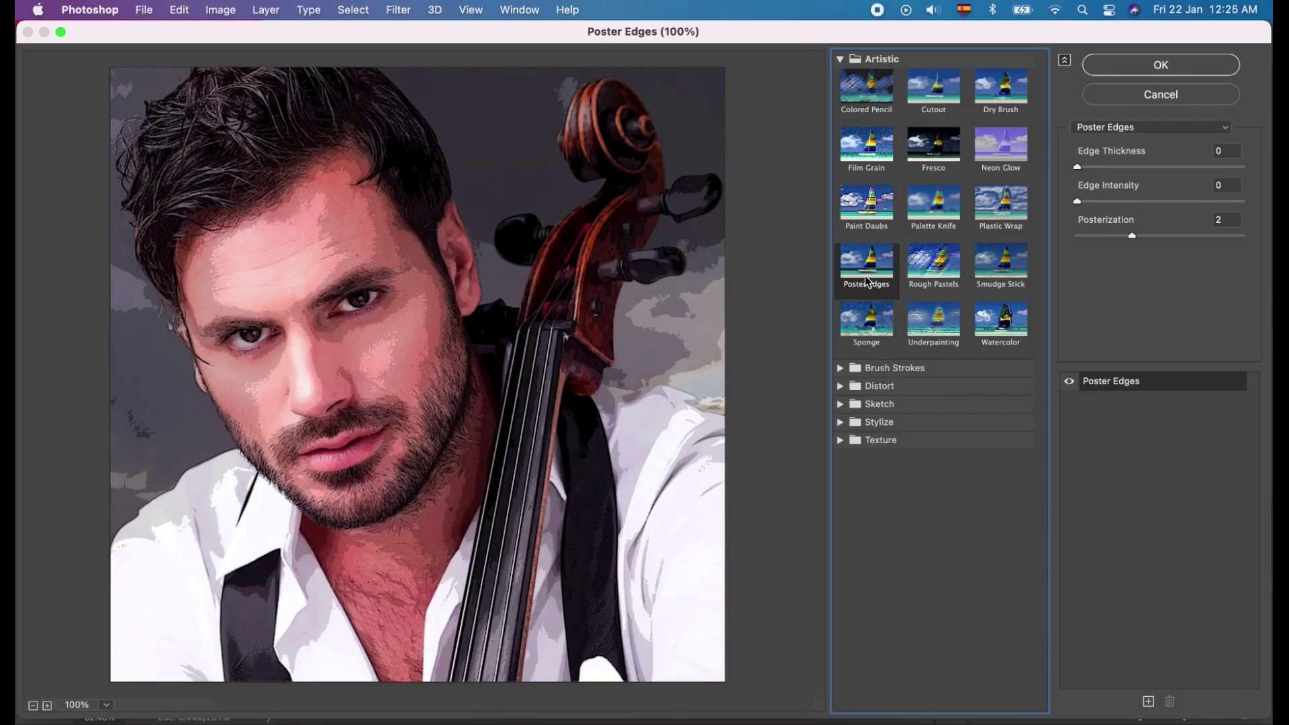
{"action": "left_click", "coordinate": [1232, 182]}
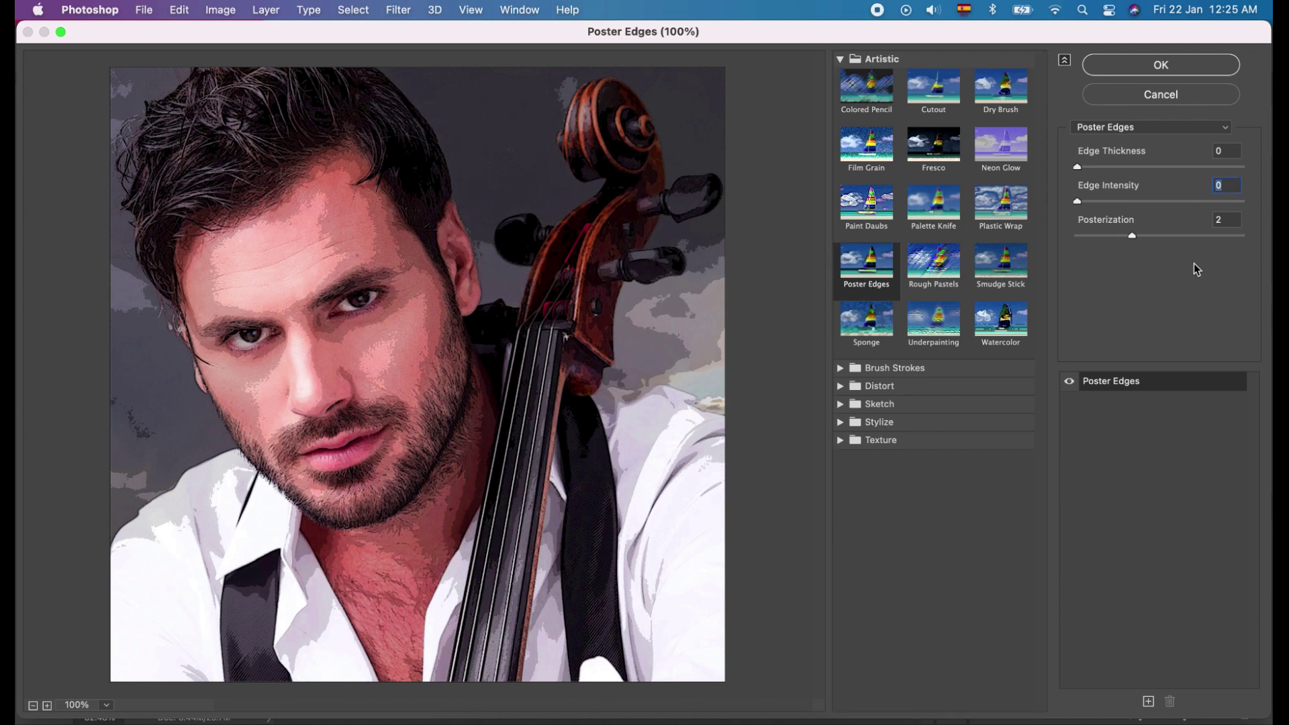
{"action": "type", "text": "4"}
{"action": "key", "text": "Tab"}
{"action": "type", "text": "6"}
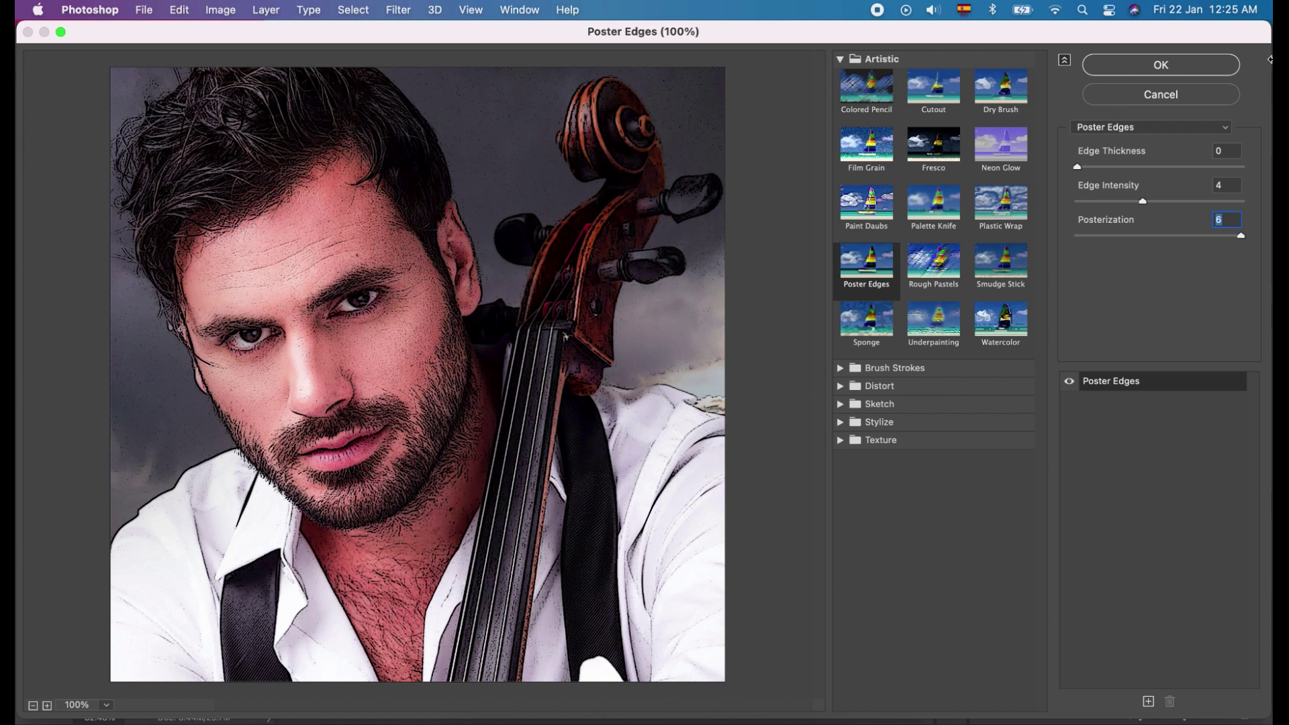
{"action": "left_click", "coordinate": [1179, 69]}
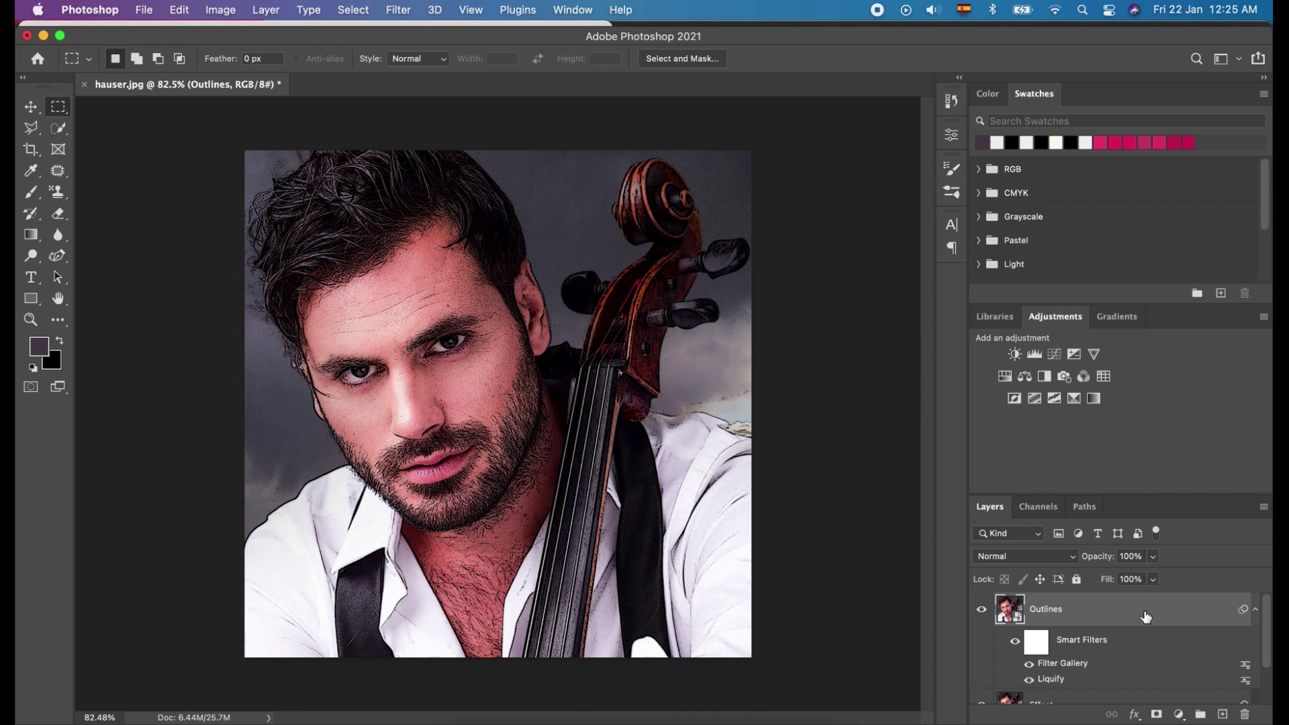
- Apply Oil Paint to the Outlines layer with Stylization 4.0, Cleanliness 3.0, Scale 0.1, Bristle Detail 0.0 and Lighting off
{"action": "left_click", "coordinate": [404, 10]}
{"action": "mouse_move", "coordinate": [550, 325]}
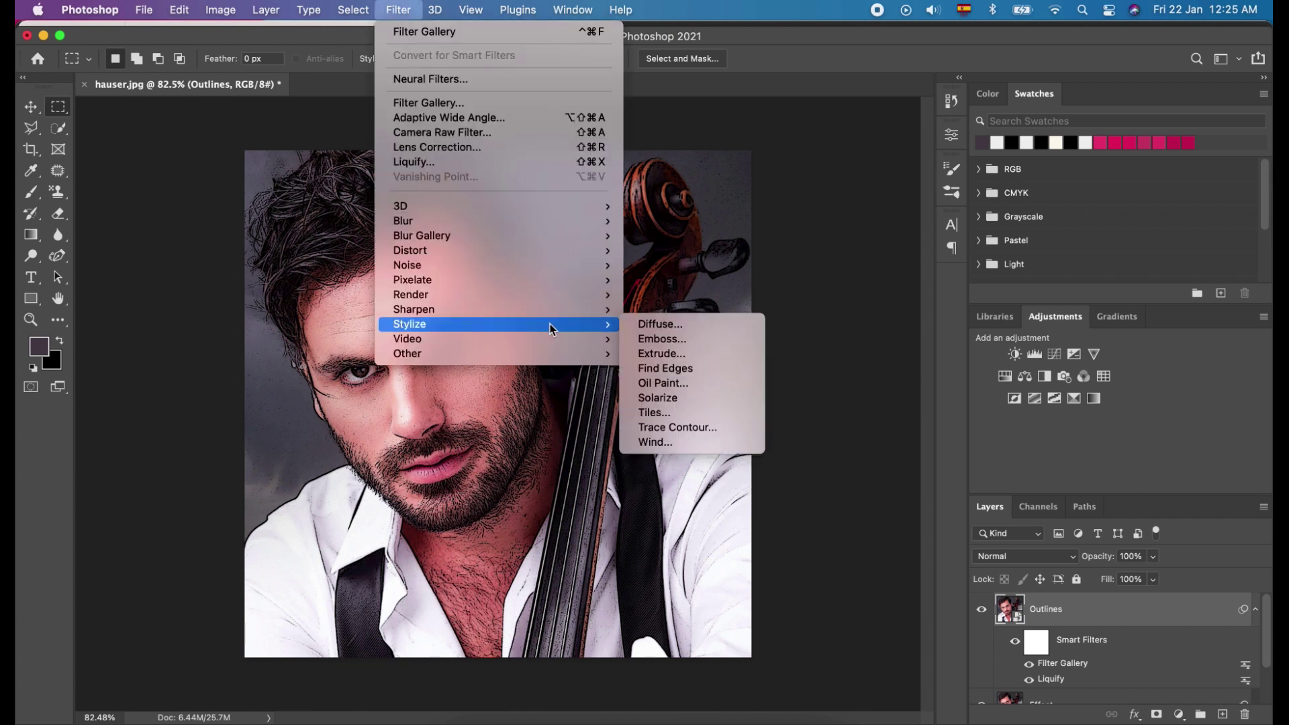
{"action": "left_click", "coordinate": [710, 389]}
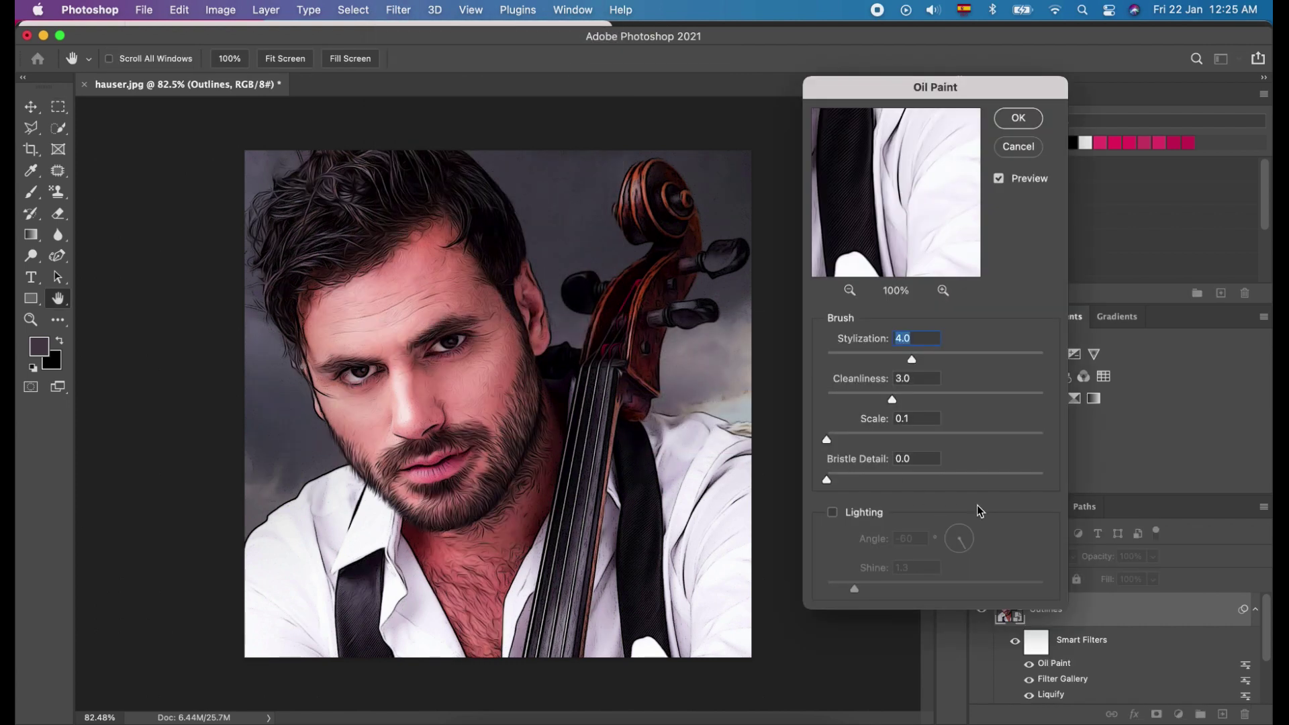
{"action": "left_click", "coordinate": [1017, 118]}
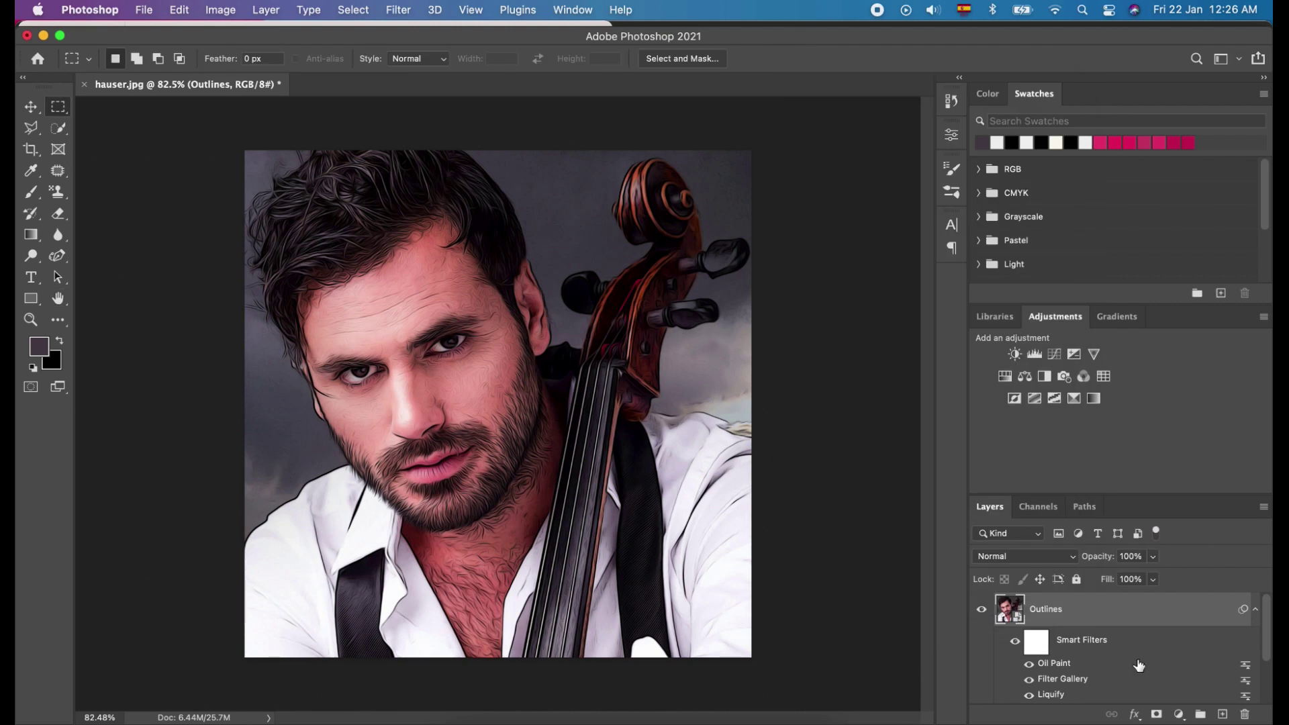
- Set the Outlines layer's blend mode to Overlay and its opacity to 33%
{"action": "left_click", "coordinate": [1037, 557]}
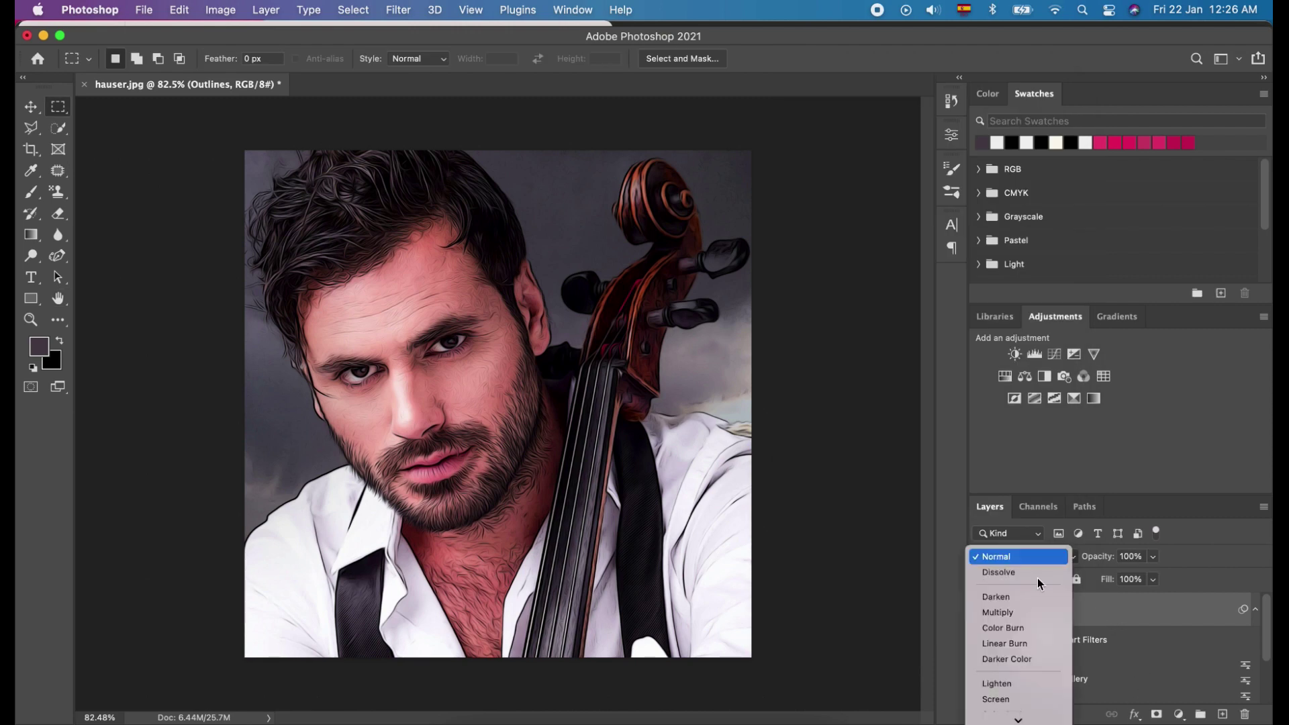
{"action": "scroll", "coordinate": [1037, 578], "scroll_direction": "down", "scroll_amount": 5}
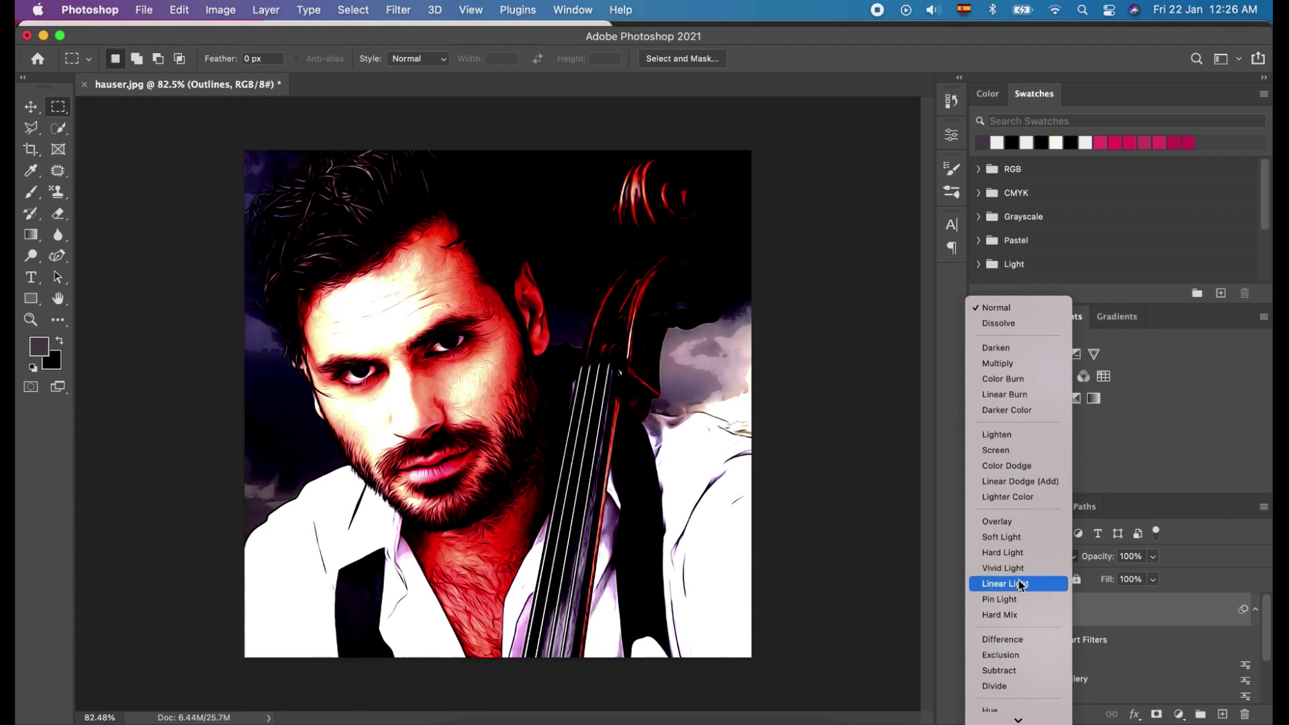
{"action": "left_click", "coordinate": [1017, 523]}
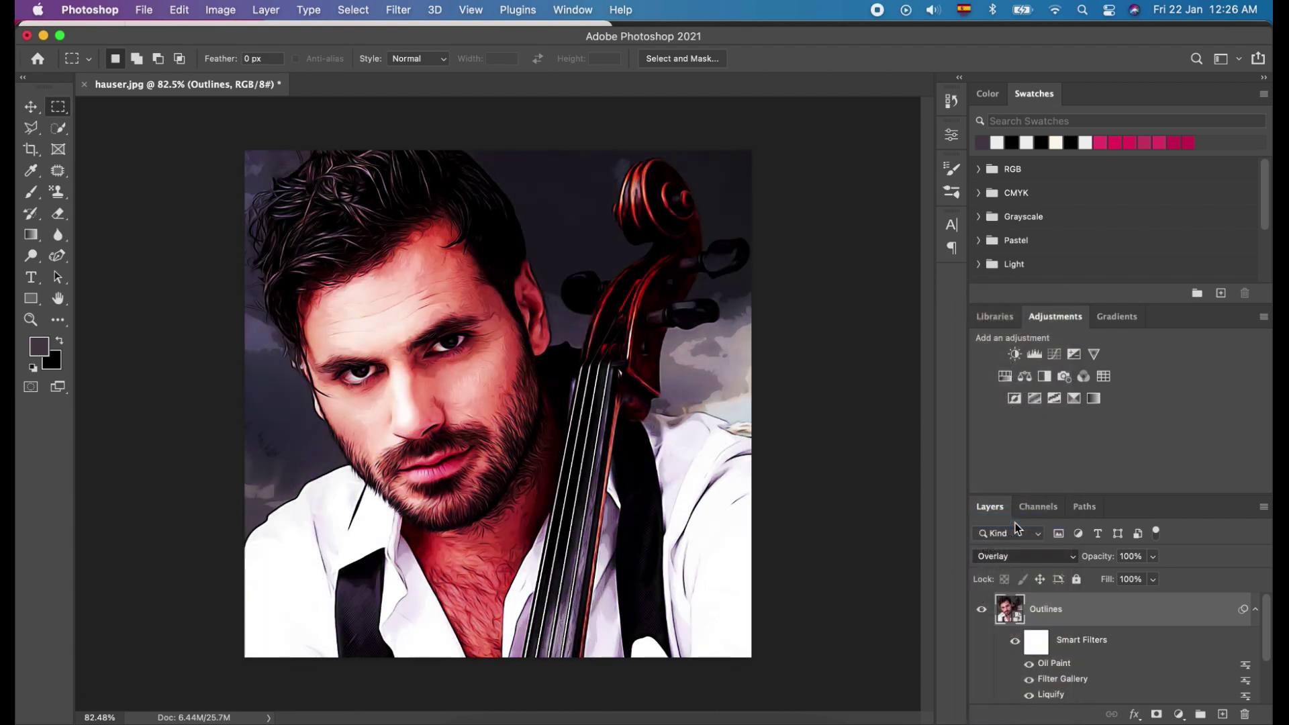
{"action": "left_click", "coordinate": [1152, 557]}
{"action": "left_click_drag", "start_coordinate": [1155, 576], "coordinate": [1103, 577]}
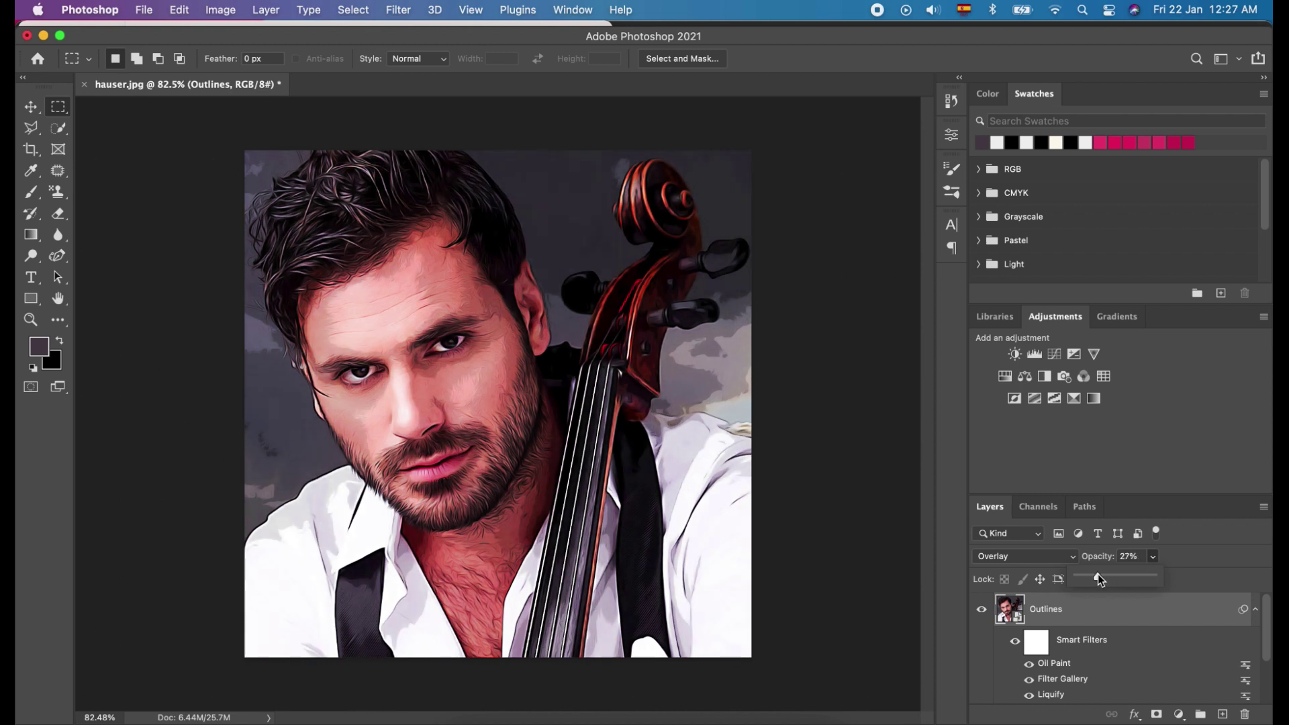
{"action": "left_click_drag", "start_coordinate": [1097, 577], "coordinate": [1102, 577]}
{"action": "left_click", "coordinate": [1255, 609]}
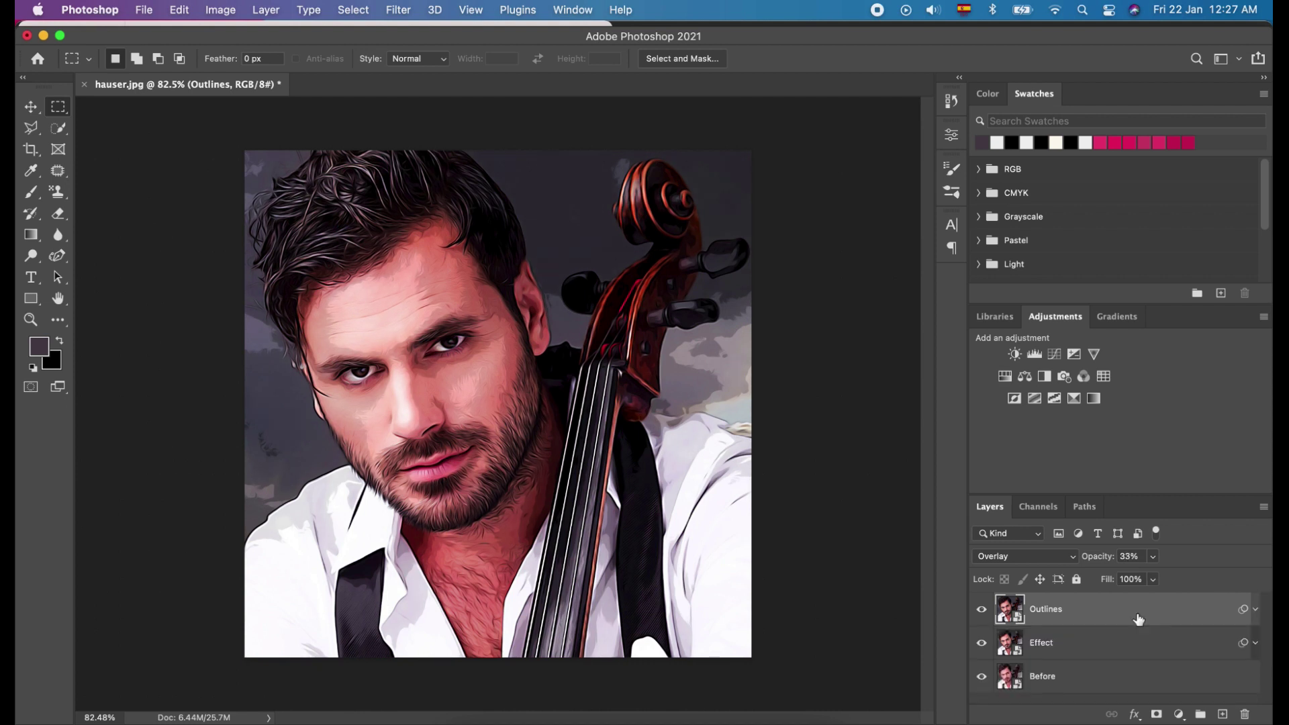
- Stamp all visible layers into a new layer above Outlines and name it High Pass
{"action": "left_click", "coordinate": [1125, 651]}
{"action": "left_click", "coordinate": [1135, 616]}
{"action": "key", "text": "super+alt+shift+e"}
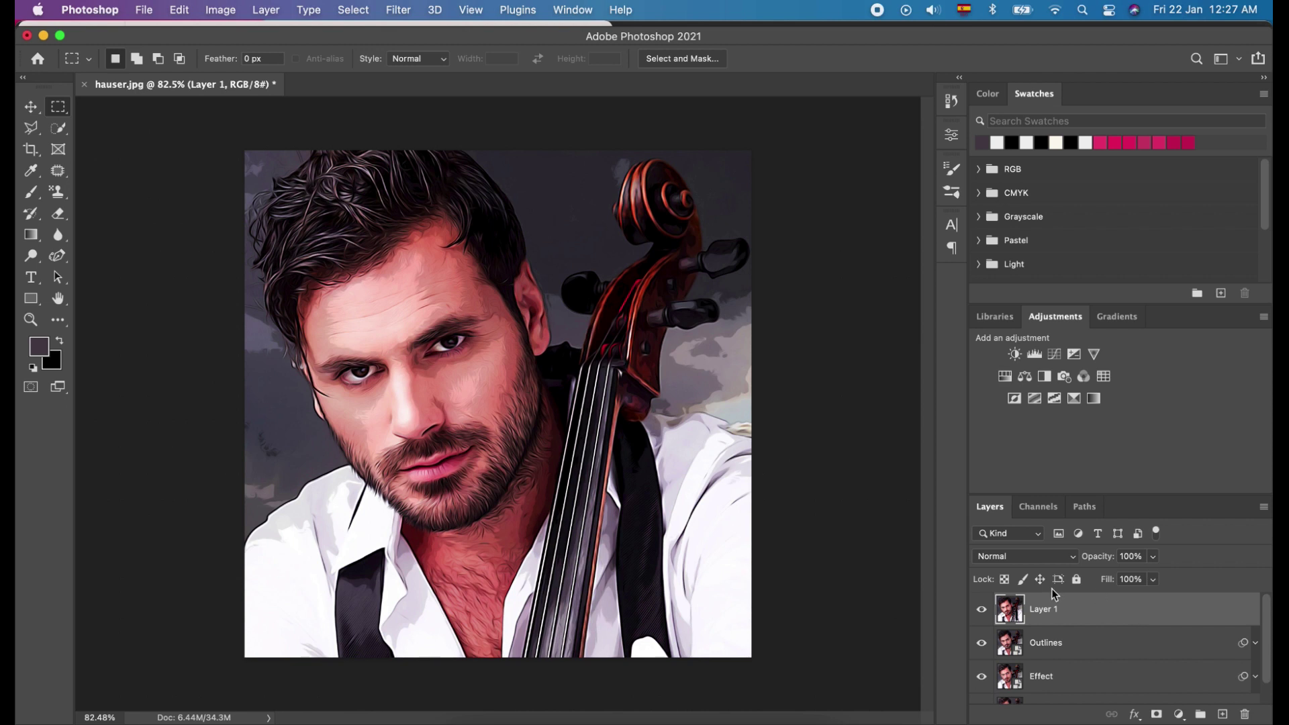
{"action": "double_click", "coordinate": [1046, 609]}
{"action": "type", "text": "High Pass"}
{"action": "key", "text": "Return"}
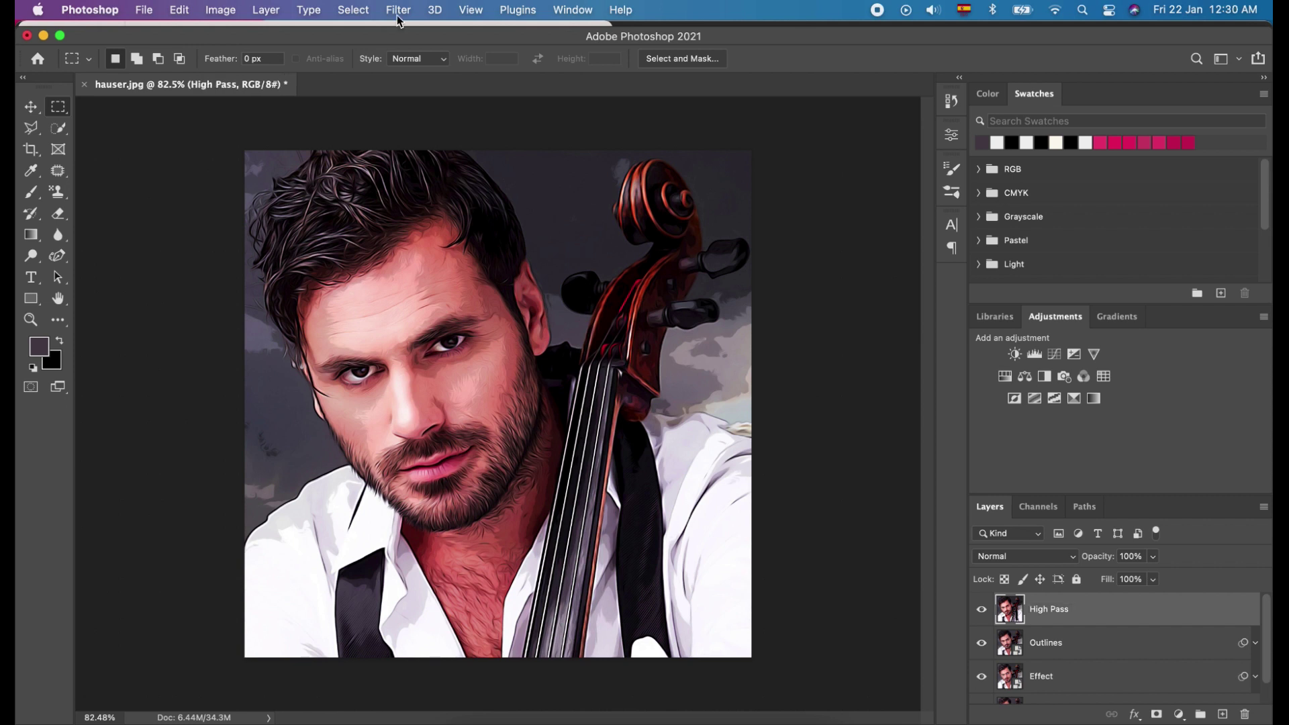
- Apply the High Pass filter to the High Pass layer, raising the radius above 2.5 pixels
{"action": "left_click", "coordinate": [395, 11]}
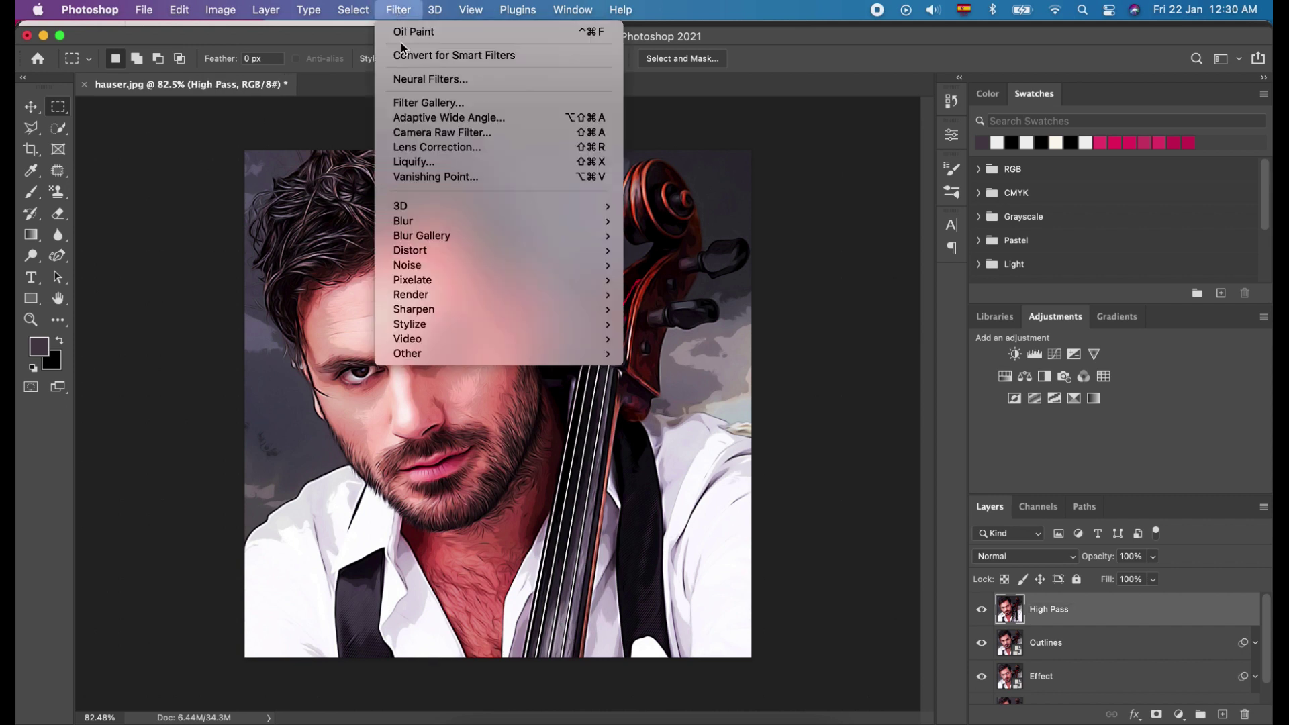
{"action": "mouse_move", "coordinate": [464, 356]}
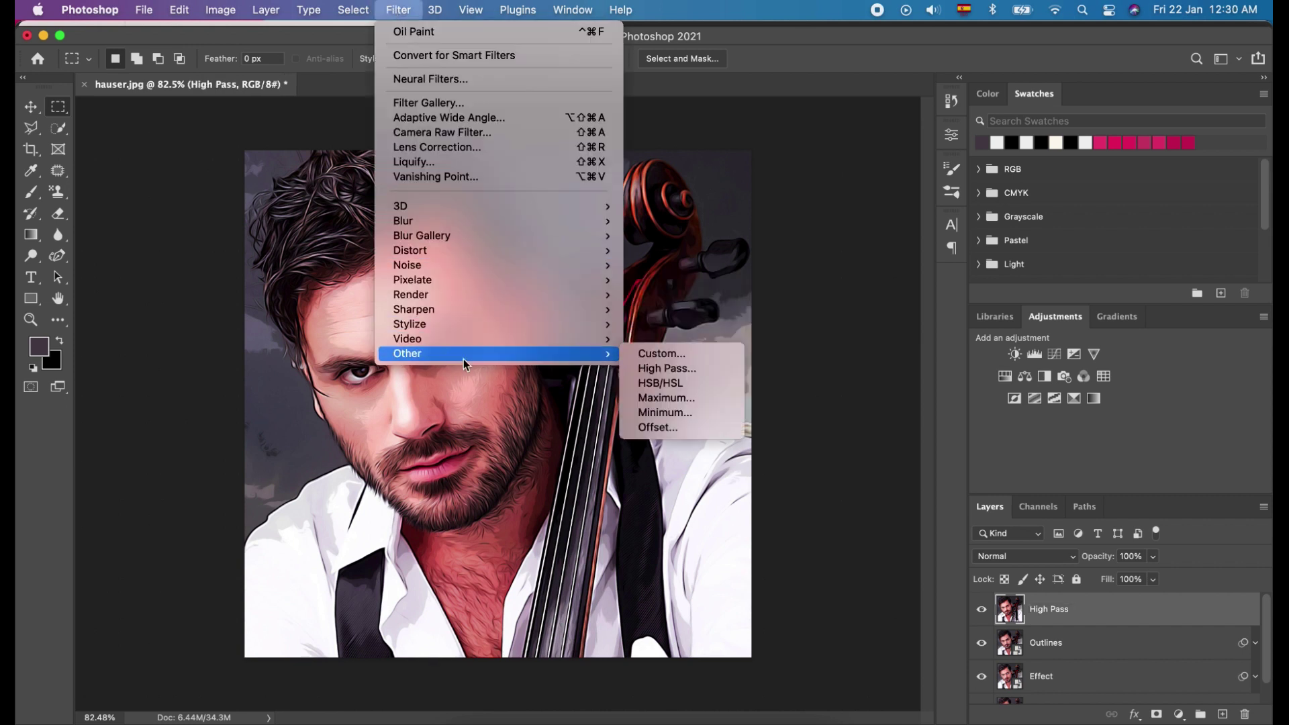
{"action": "left_click", "coordinate": [659, 367]}
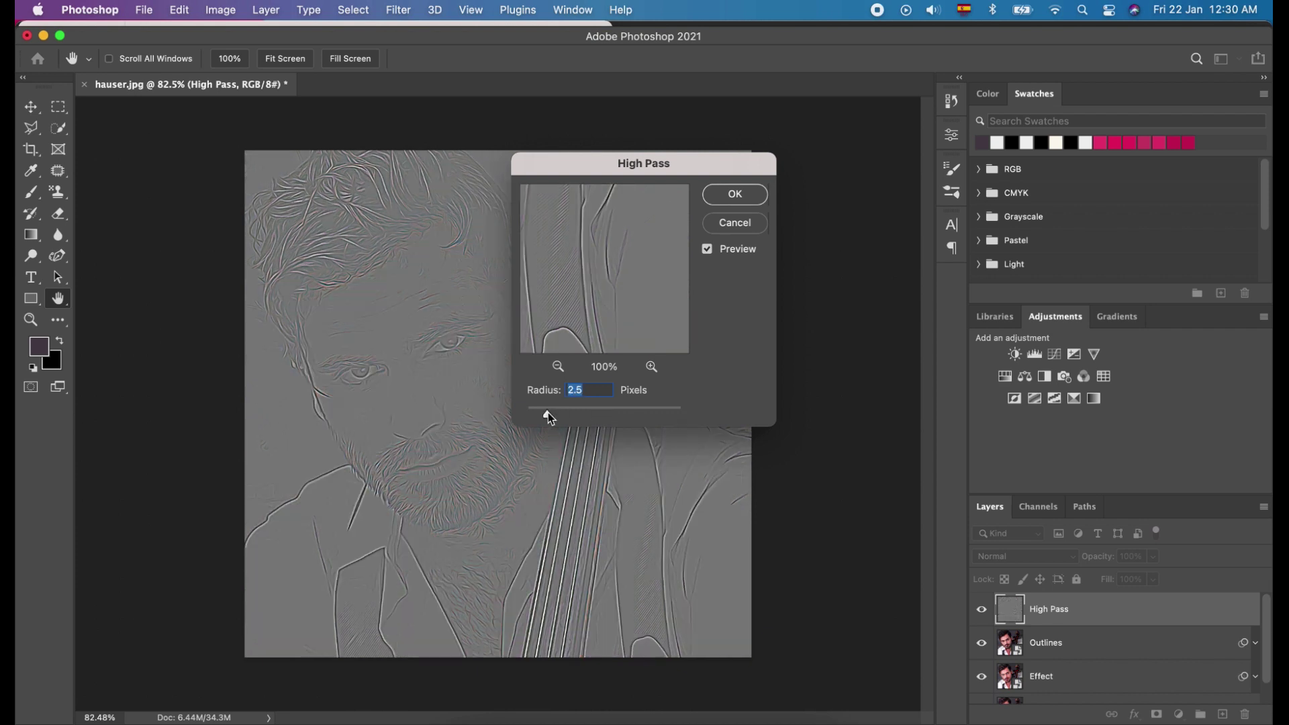
{"action": "left_click_drag", "start_coordinate": [549, 412], "coordinate": [561, 416]}
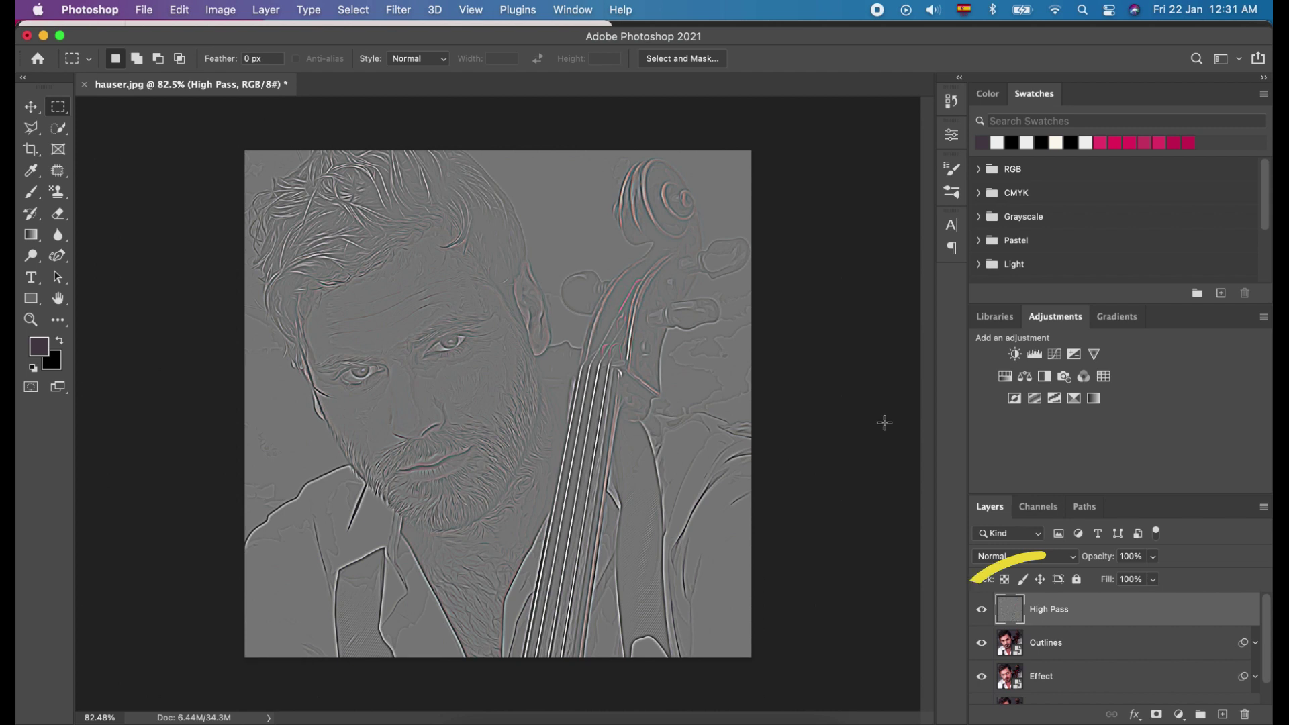
- Desaturate the High Pass layer and set its blend mode to Overlay
{"action": "left_click", "coordinate": [221, 10]}
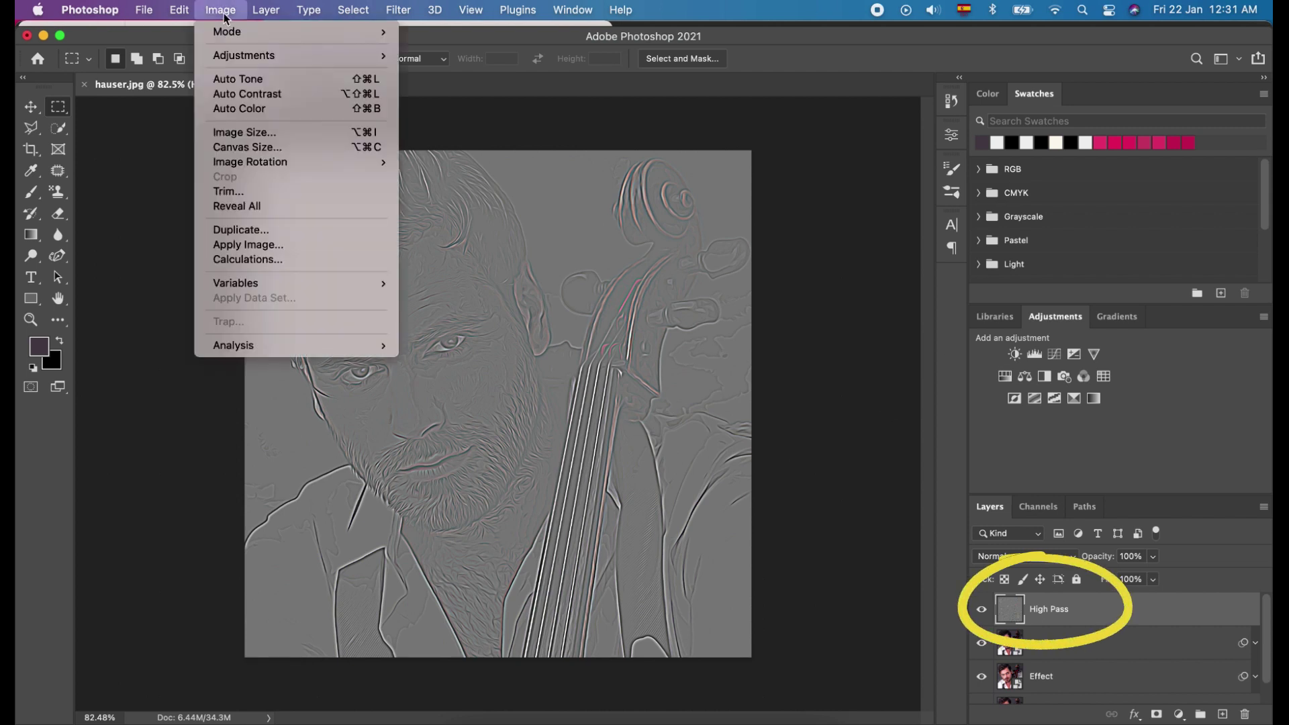
{"action": "mouse_move", "coordinate": [245, 58]}
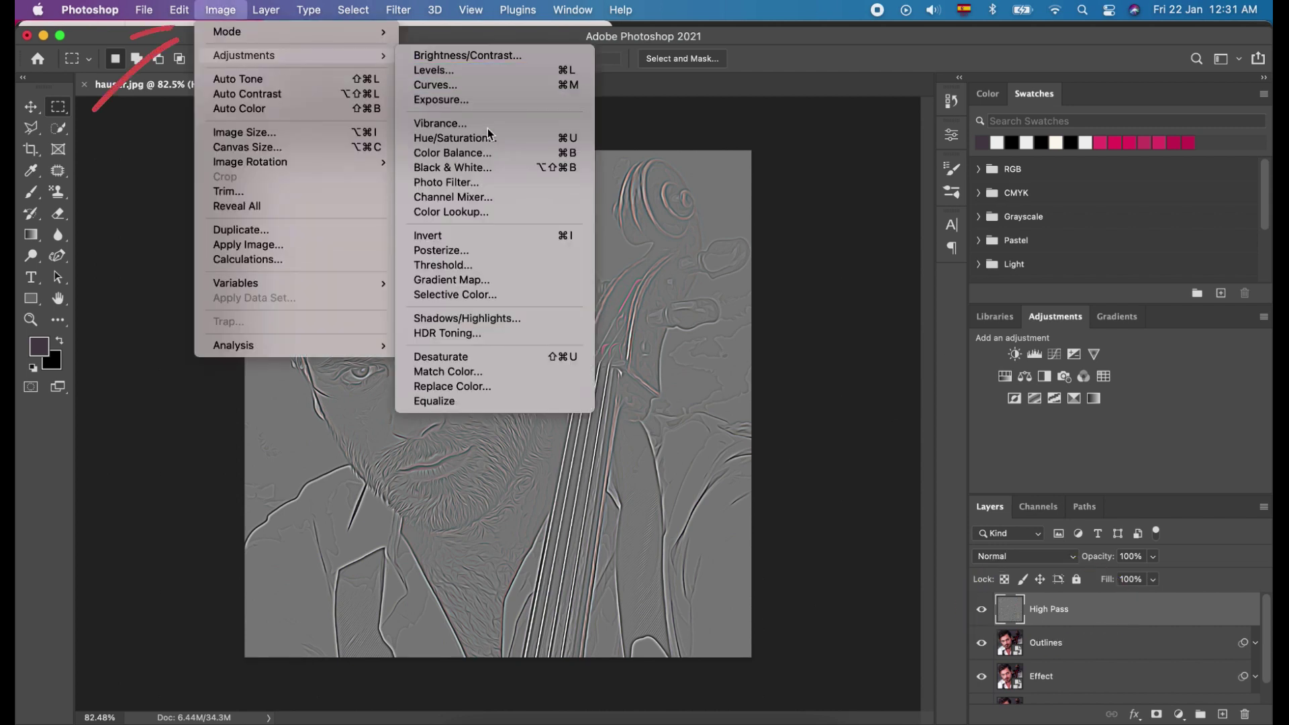
{"action": "left_click", "coordinate": [498, 356]}
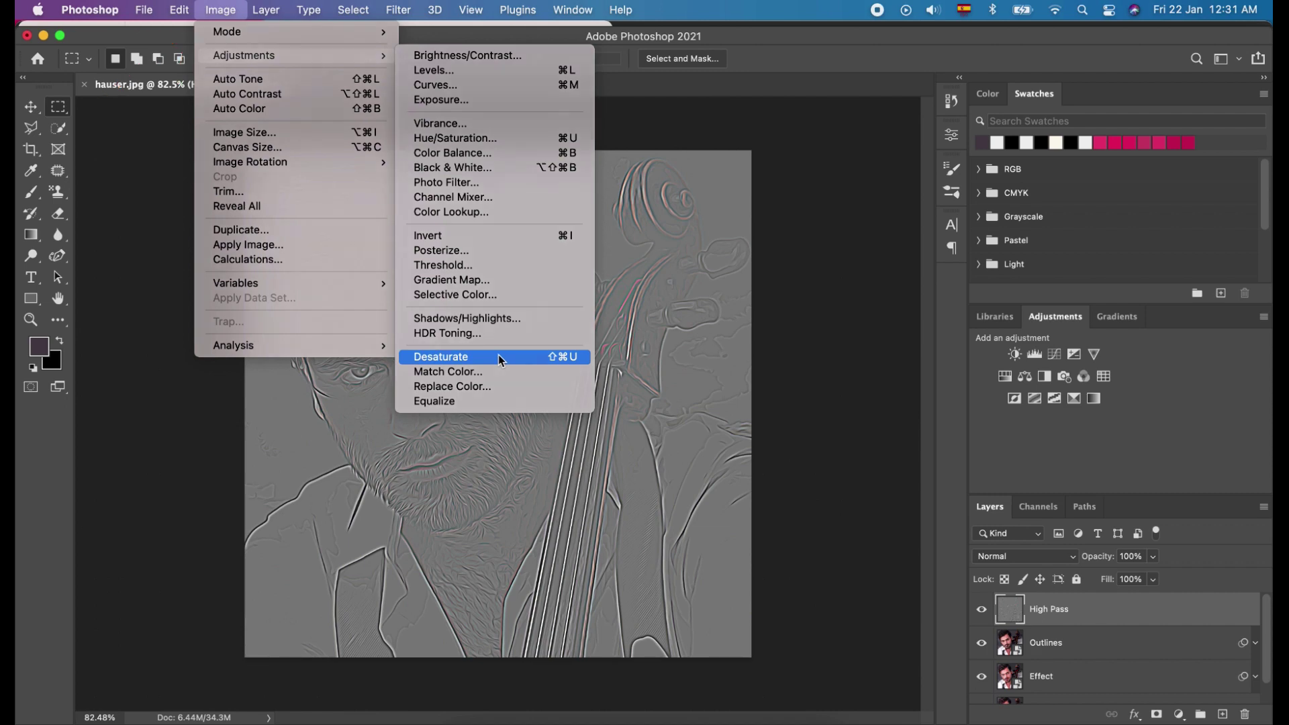
{"action": "left_click", "coordinate": [1037, 557]}
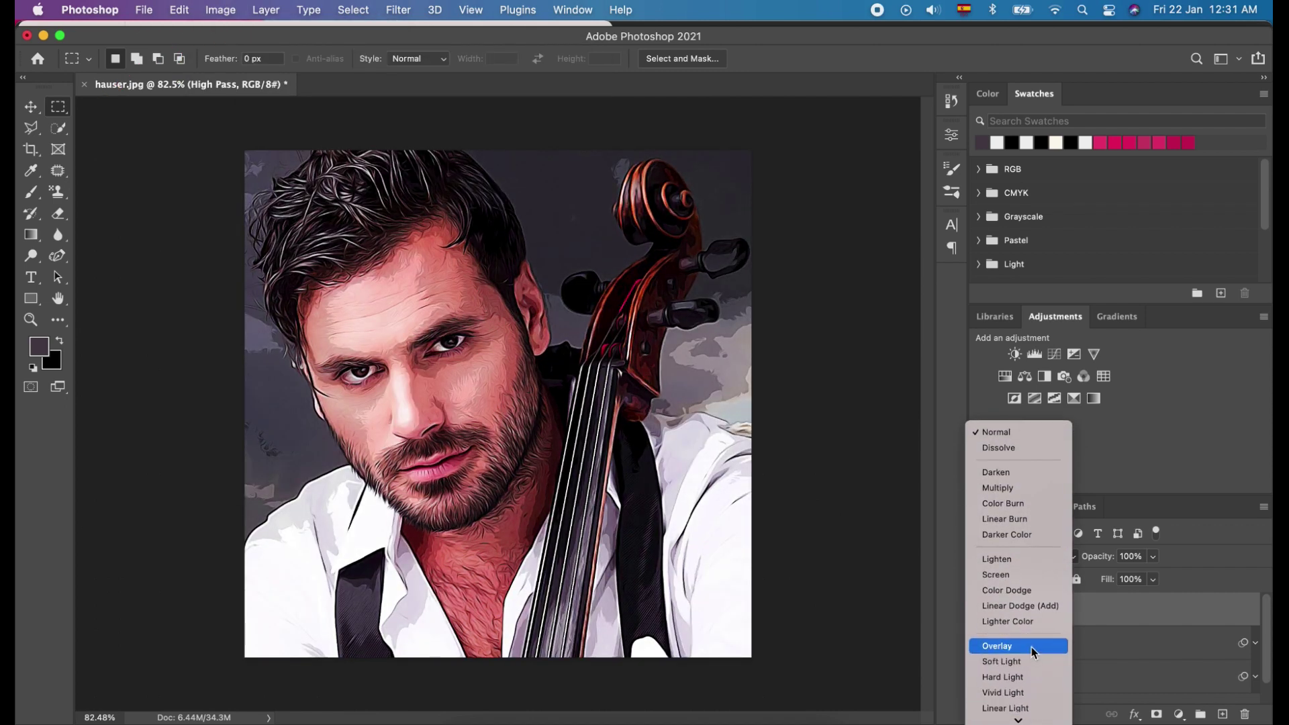
{"action": "left_click", "coordinate": [1031, 646]}
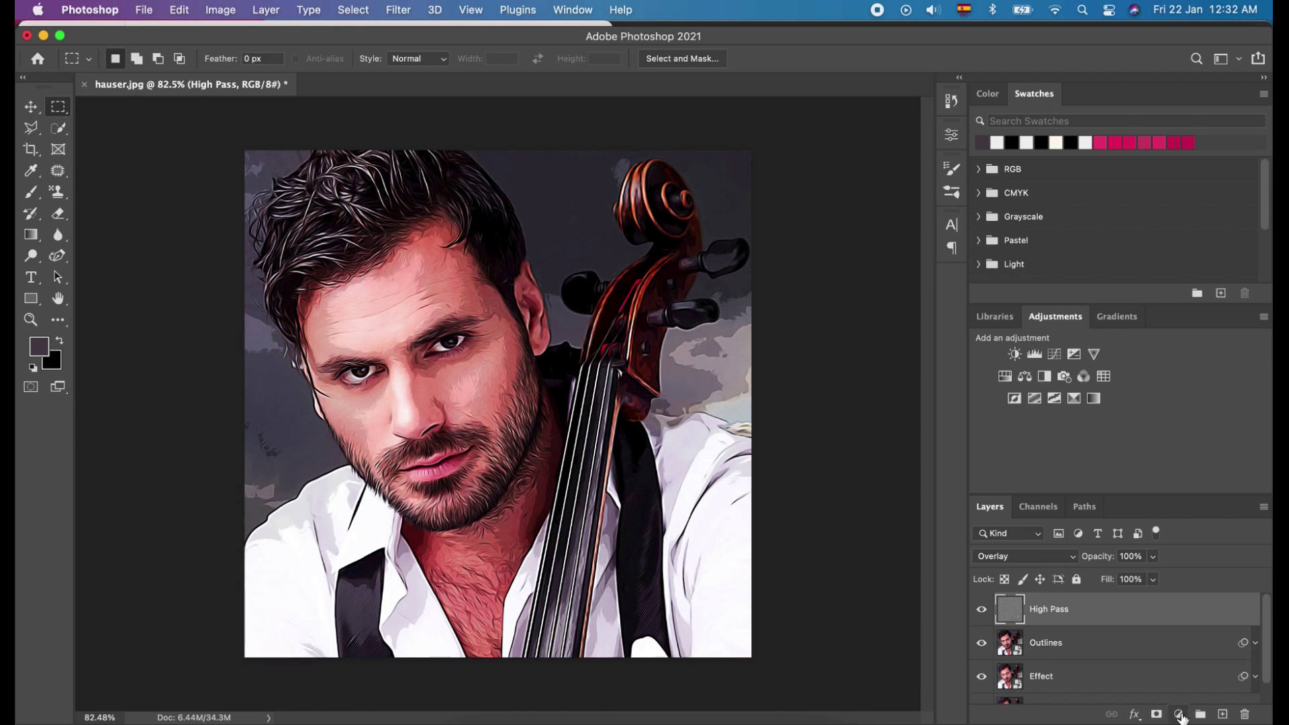
- Group the Effect, Outlines and High Pass layers together above the Before layer
{"action": "mouse_move", "coordinate": [981, 609]}
{"action": "left_mouse_down"}
{"action": "mouse_move", "coordinate": [984, 674]}
{"action": "mouse_move", "coordinate": [984, 613]}
{"action": "left_mouse_up"}
{"action": "scroll", "coordinate": [1044, 656], "scroll_direction": "down", "scroll_amount": 1}
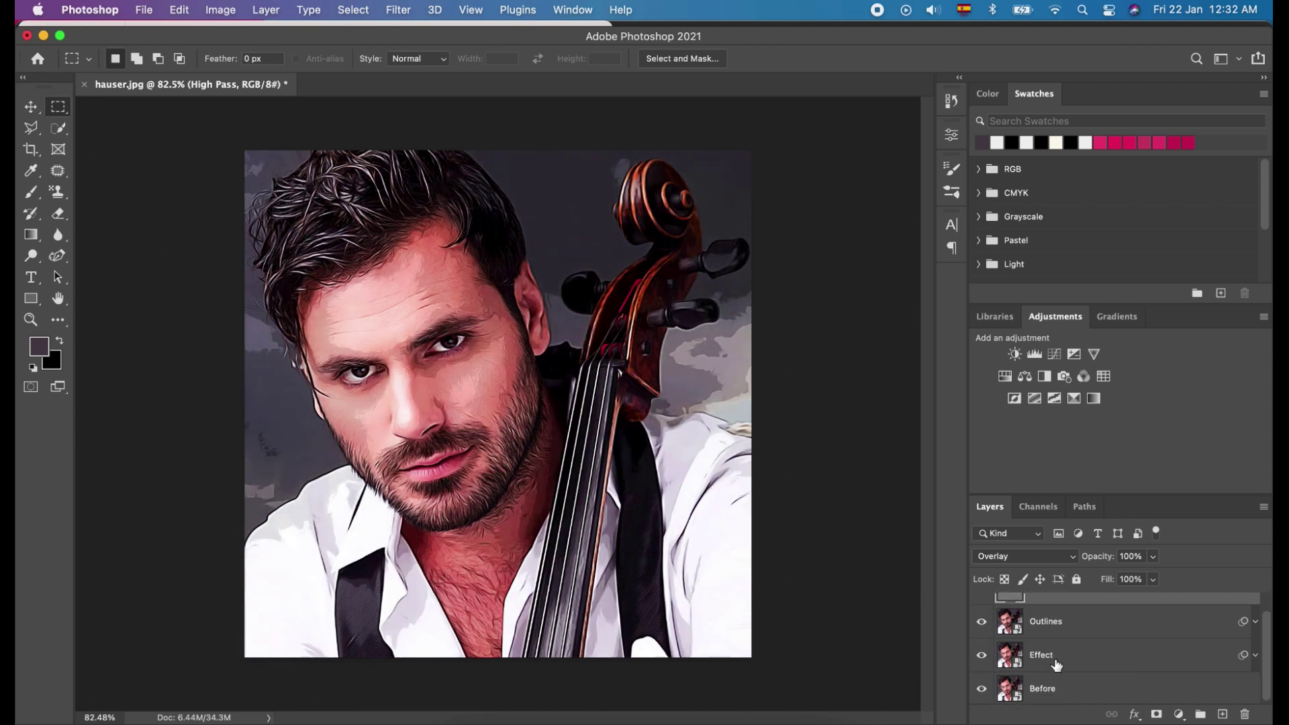
{"action": "left_click", "coordinate": [1055, 665]}
{"action": "scroll", "coordinate": [1079, 632], "scroll_direction": "up", "scroll_amount": 1}
{"action": "left_click", "coordinate": [1074, 610], "text": "shift"}
{"action": "scroll", "coordinate": [1116, 682], "scroll_direction": "down", "scroll_amount": 1}
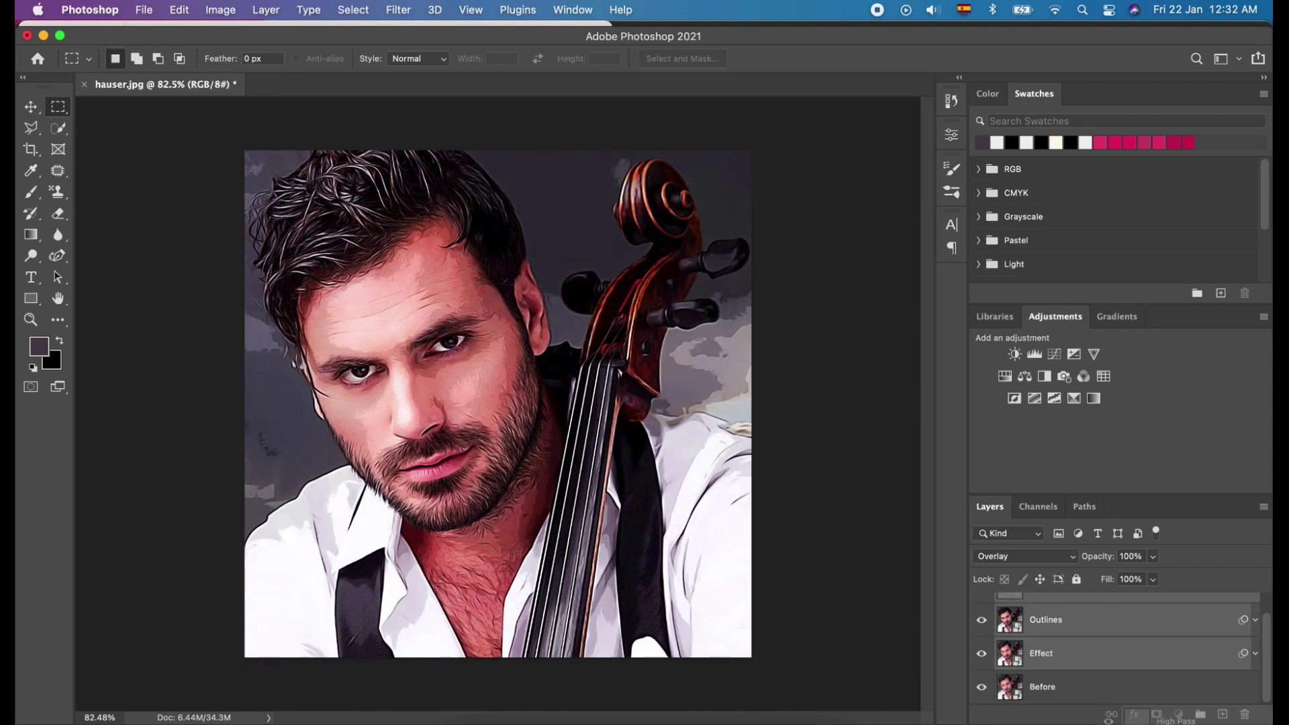
{"action": "left_click", "coordinate": [1200, 713]}
- Hide the layer group and show it again to compare the painting with the original photo
{"action": "left_click", "coordinate": [981, 602]}
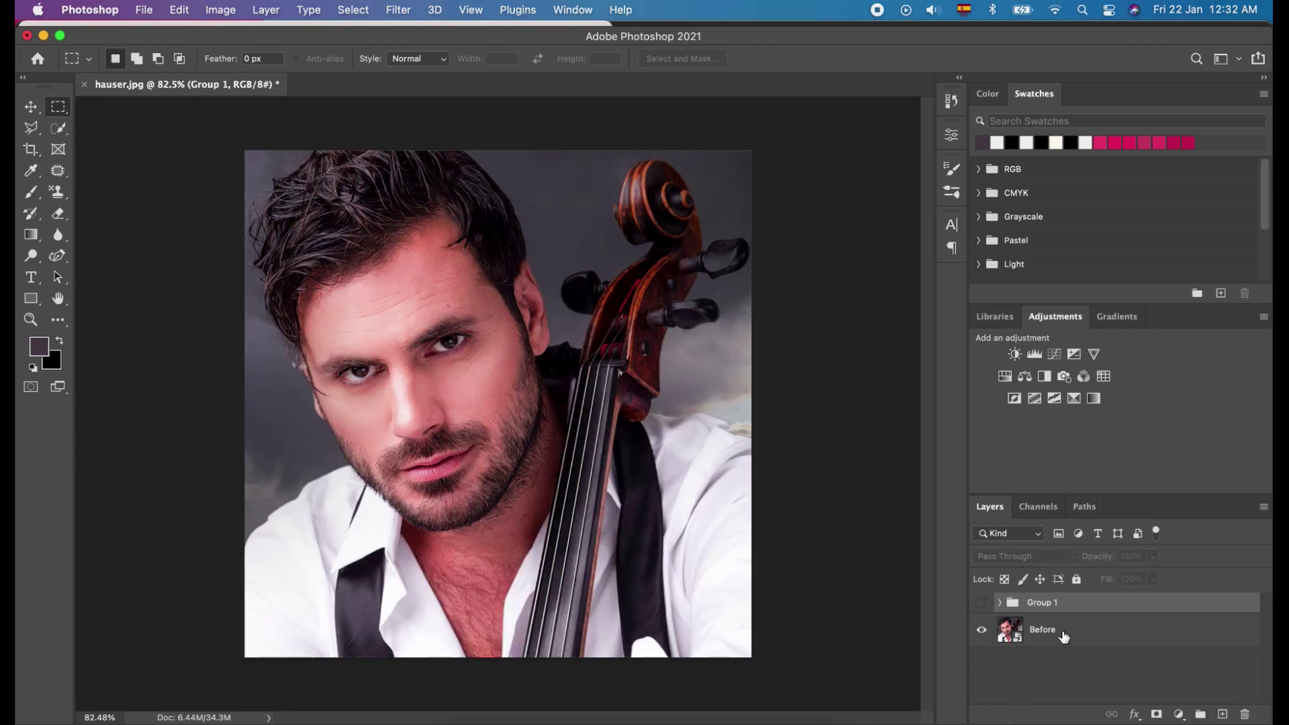
{"action": "left_click", "coordinate": [1060, 632]}
{"action": "left_click", "coordinate": [982, 604]}
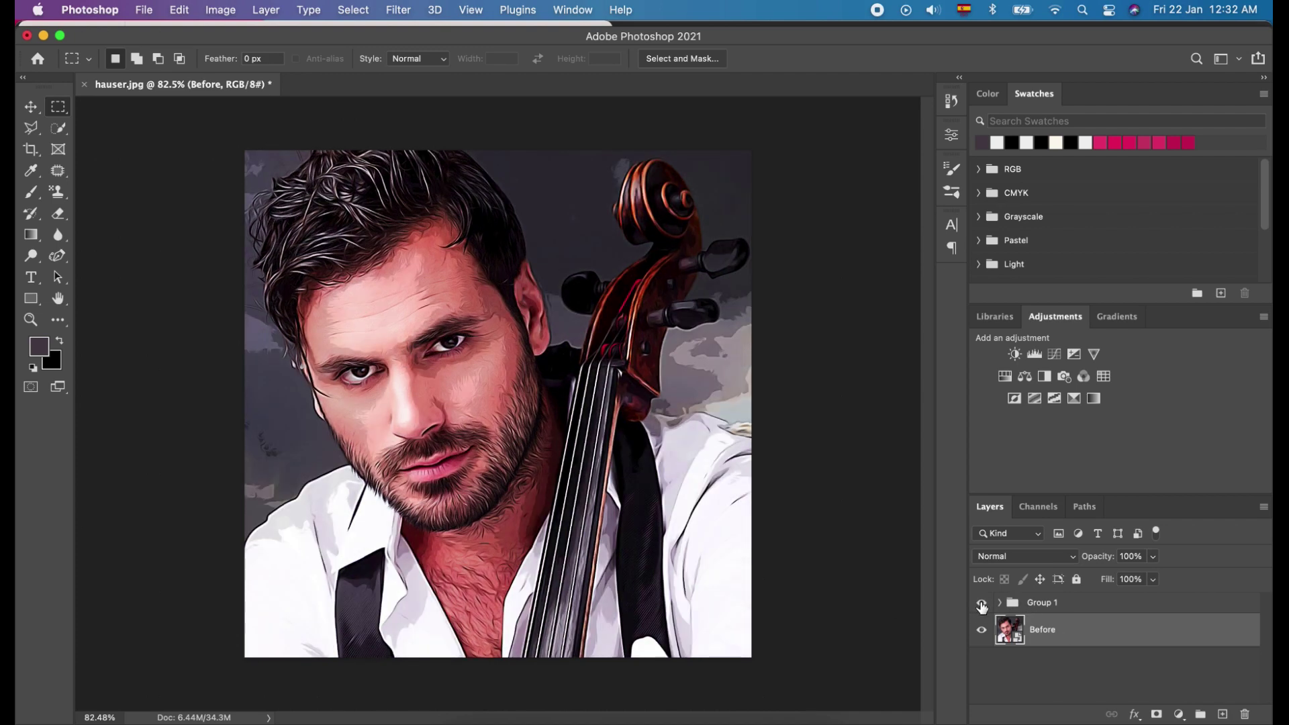
{"action": "left_click", "coordinate": [1179, 713]}
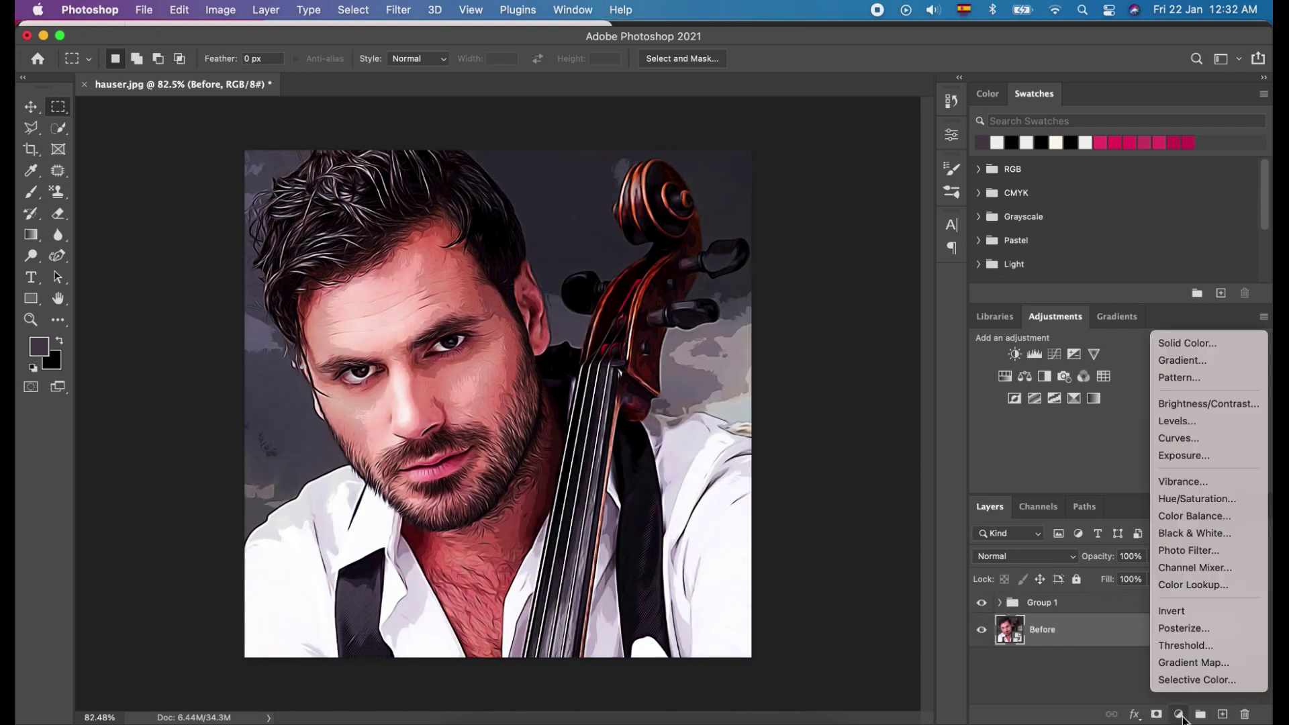
{"action": "left_click", "coordinate": [1205, 482]}
{"action": "key", "text": "super+z"}
- Add a Vibrance adjustment layer above Group 1 with Vibrance +28 and Saturation -12
{"action": "left_click", "coordinate": [1133, 606]}
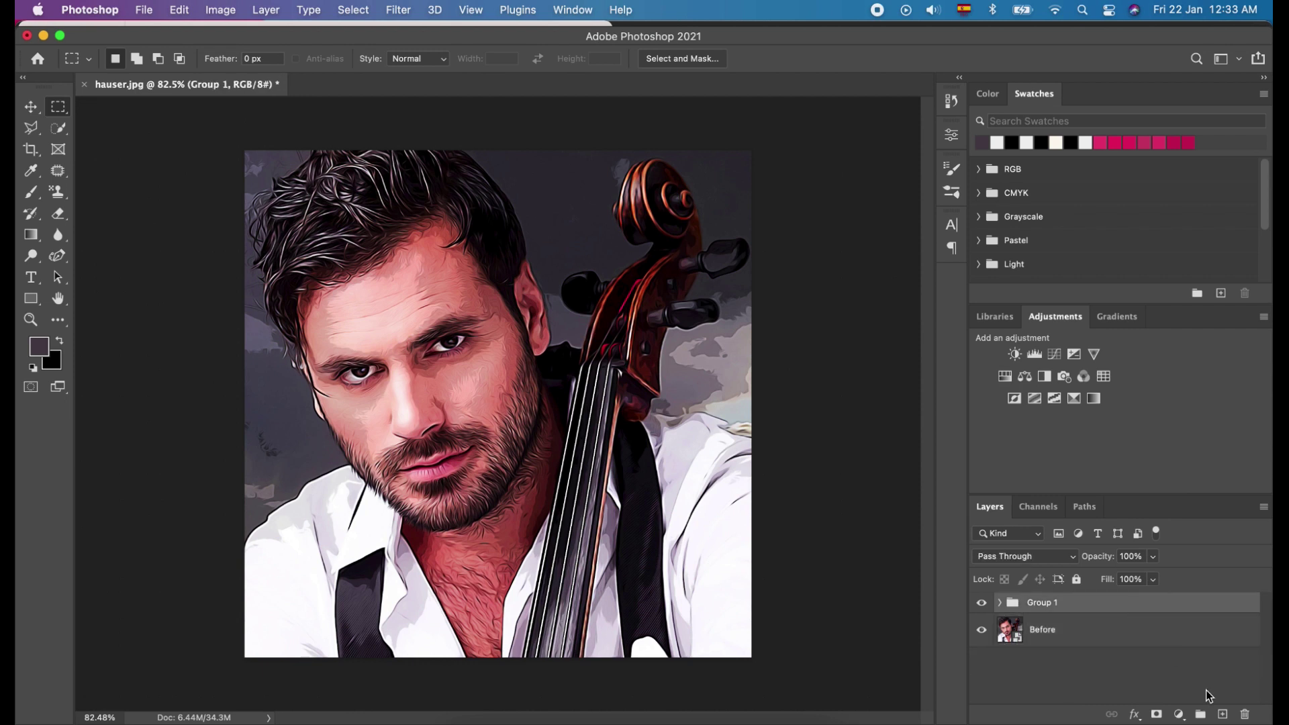
{"action": "left_click", "coordinate": [1181, 716]}
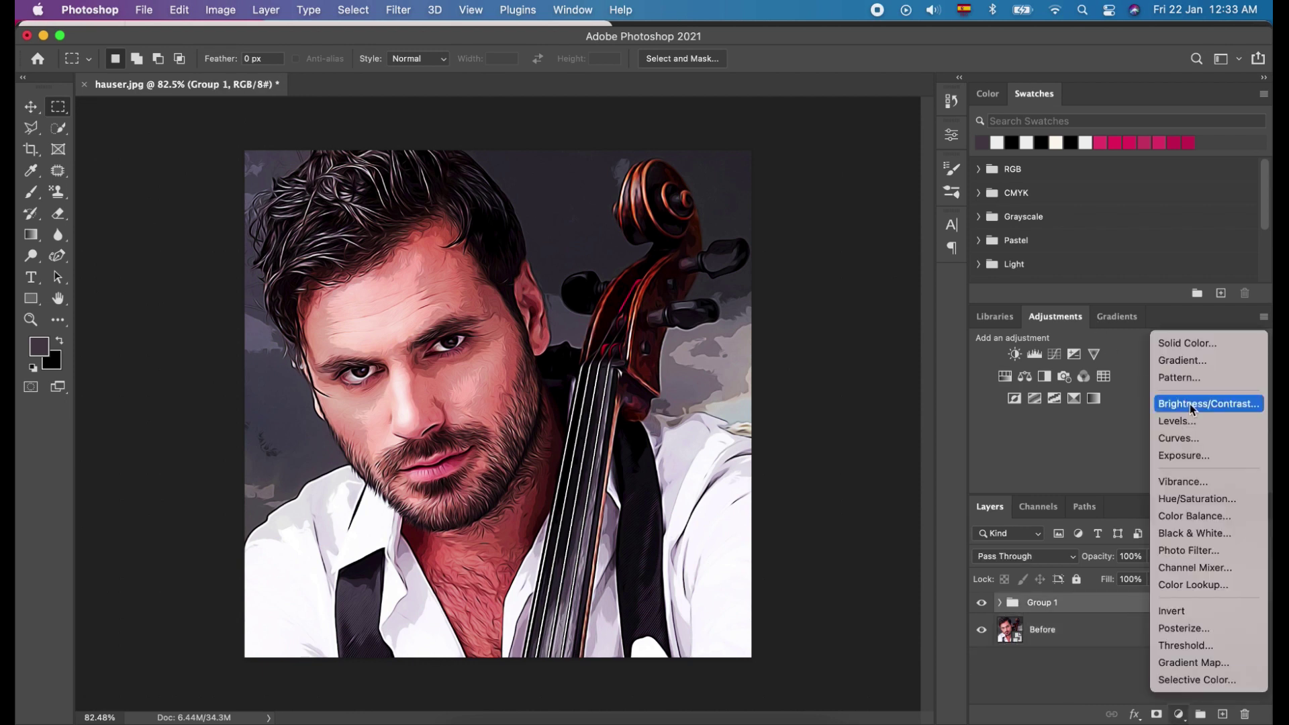
{"action": "left_click", "coordinate": [1195, 482]}
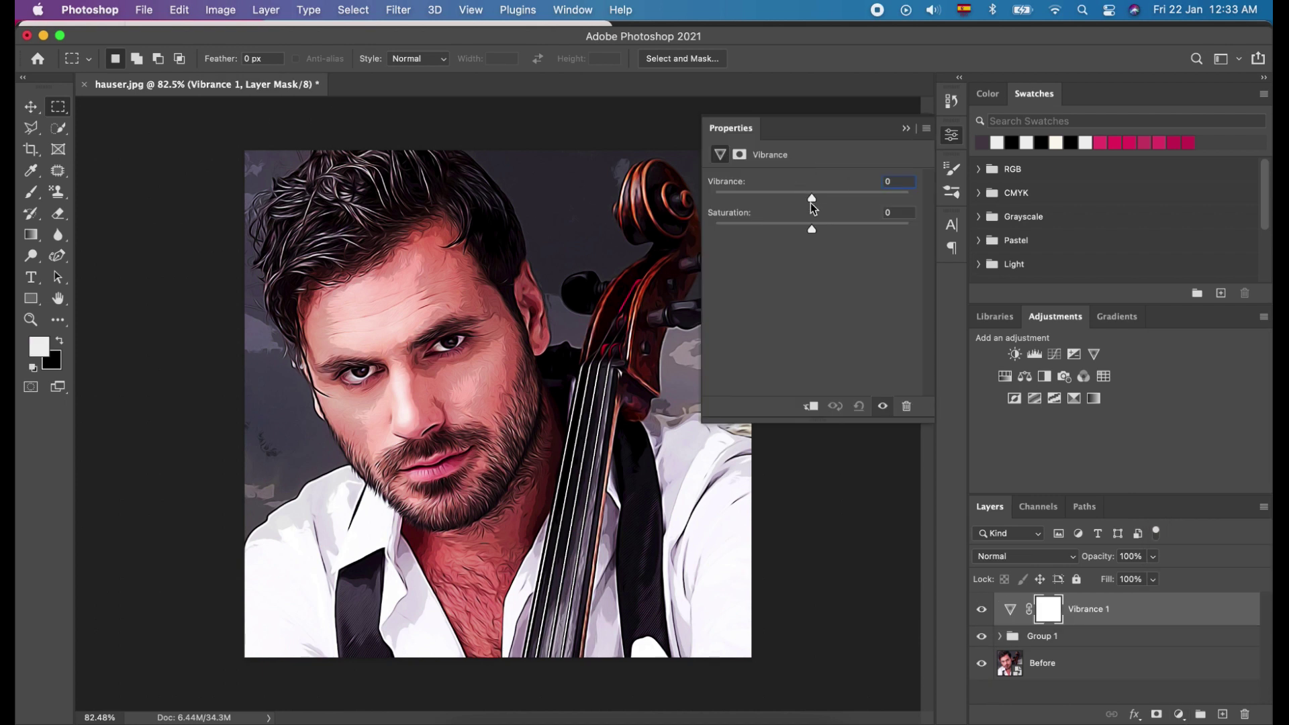
{"action": "mouse_move", "coordinate": [794, 198]}
{"action": "left_mouse_down"}
{"action": "mouse_move", "coordinate": [770, 198]}
{"action": "mouse_move", "coordinate": [793, 199]}
{"action": "left_mouse_up"}
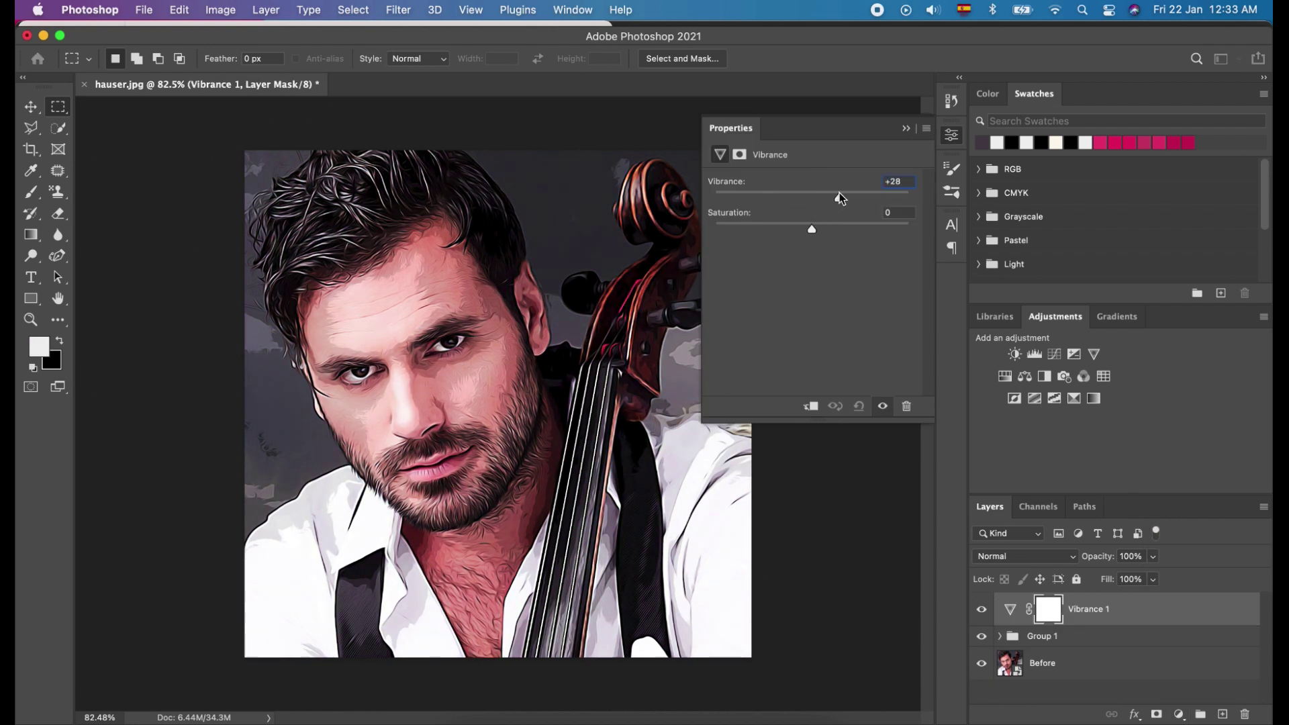
{"action": "left_click", "coordinate": [839, 196]}
{"action": "left_click", "coordinate": [800, 227]}
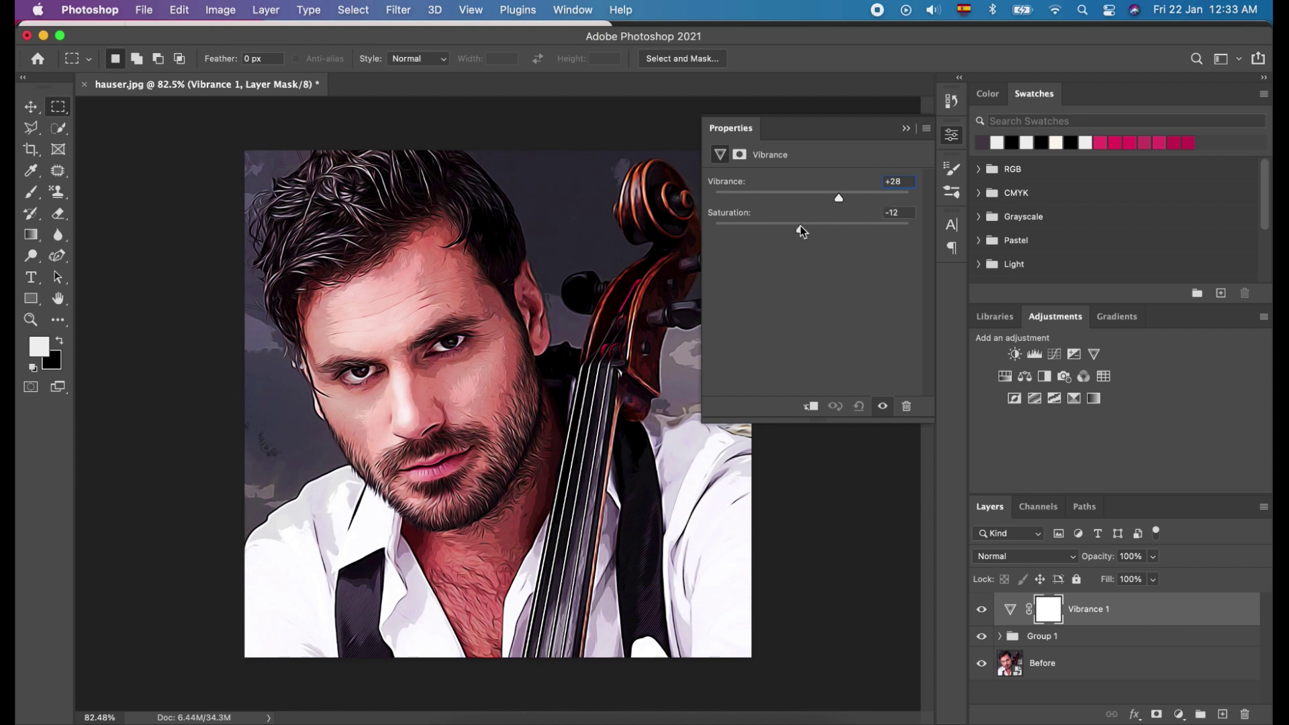
- Reduce the adjustment layer's vibrance slightly, fine-tune its saturation and close its properties
{"action": "left_click_drag", "start_coordinate": [838, 199], "coordinate": [824, 196]}
{"action": "left_click_drag", "start_coordinate": [823, 198], "coordinate": [798, 227]}
{"action": "left_click", "coordinate": [907, 128]}
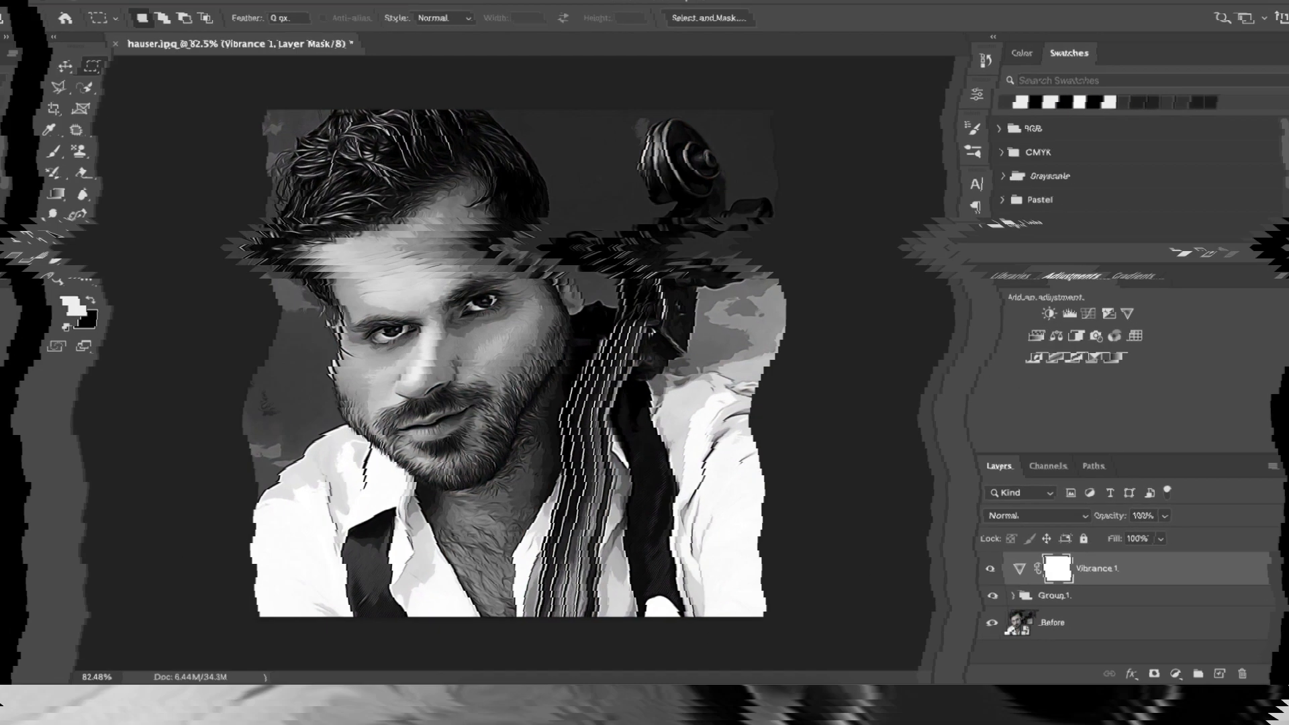